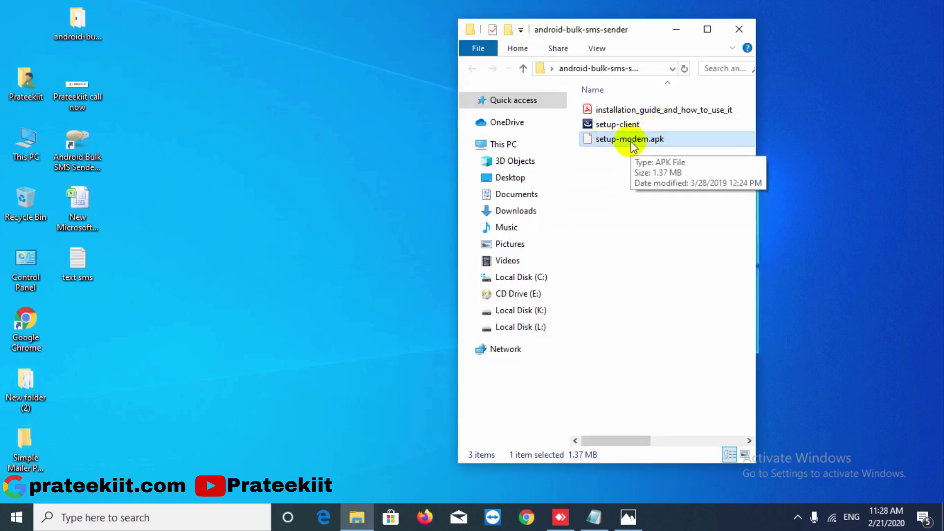
- Look at the setup-client and setup-modem.apk files and close the android-bulk-sms-sender folder window
click(621, 127)
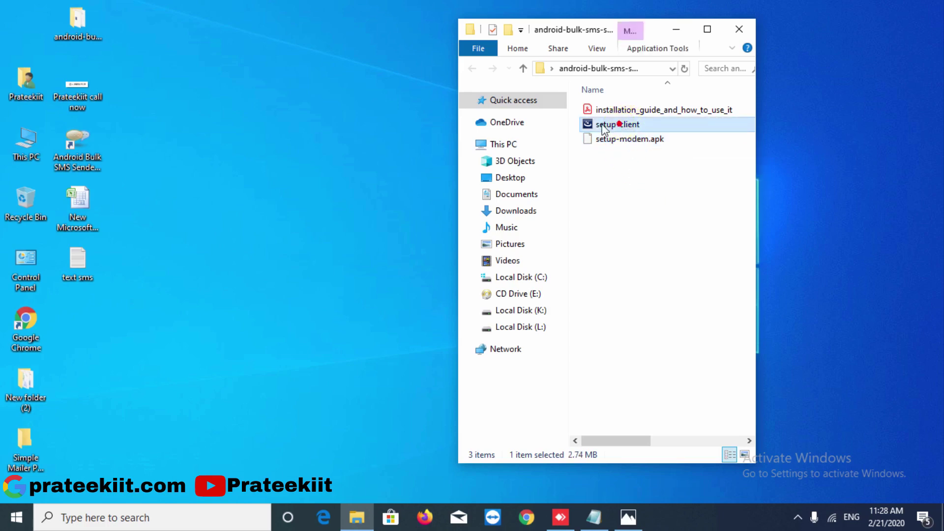
click(623, 144)
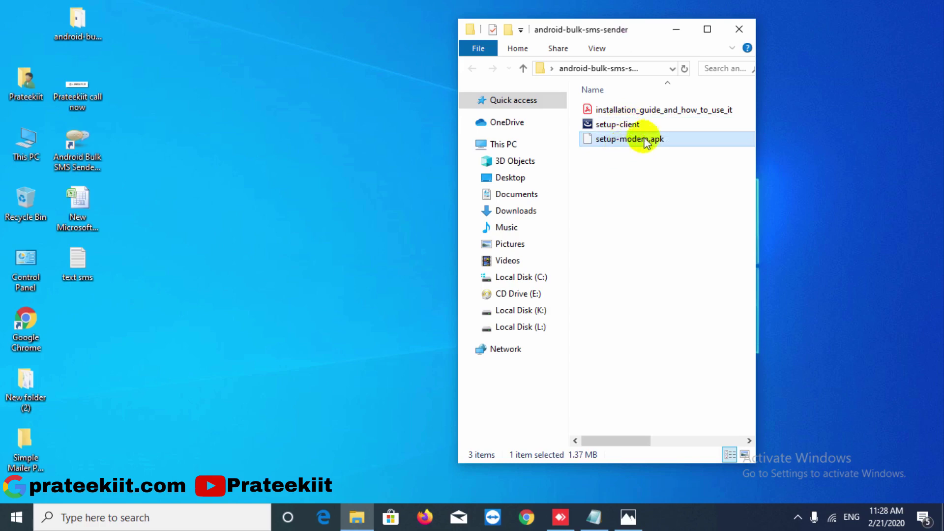
click(738, 31)
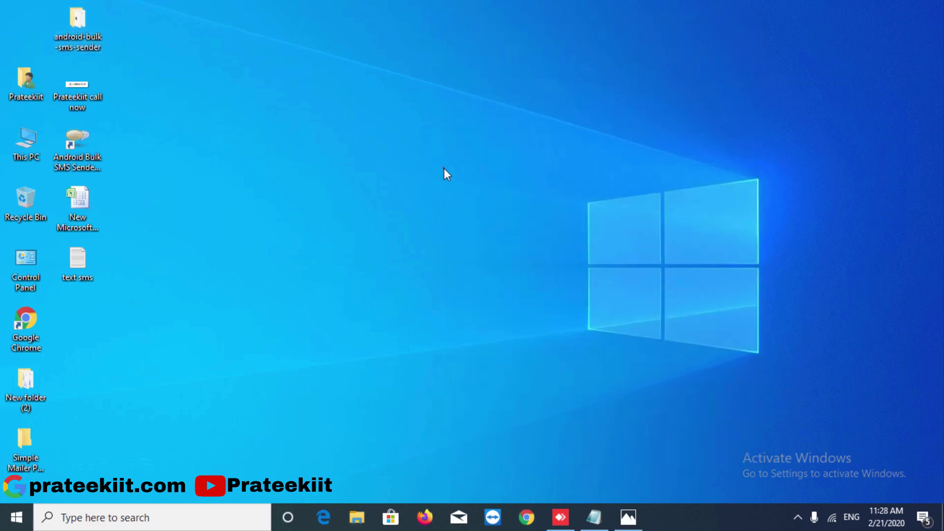
click(93, 163)
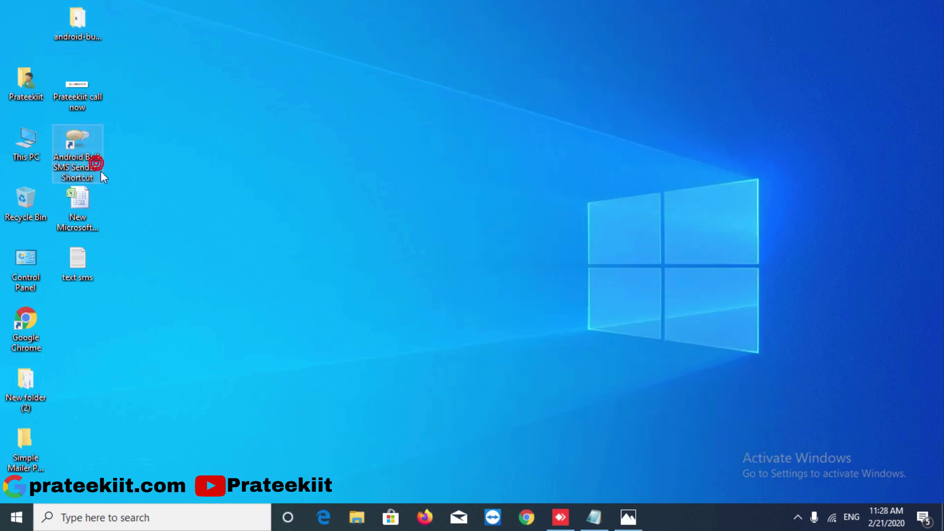
click(302, 214)
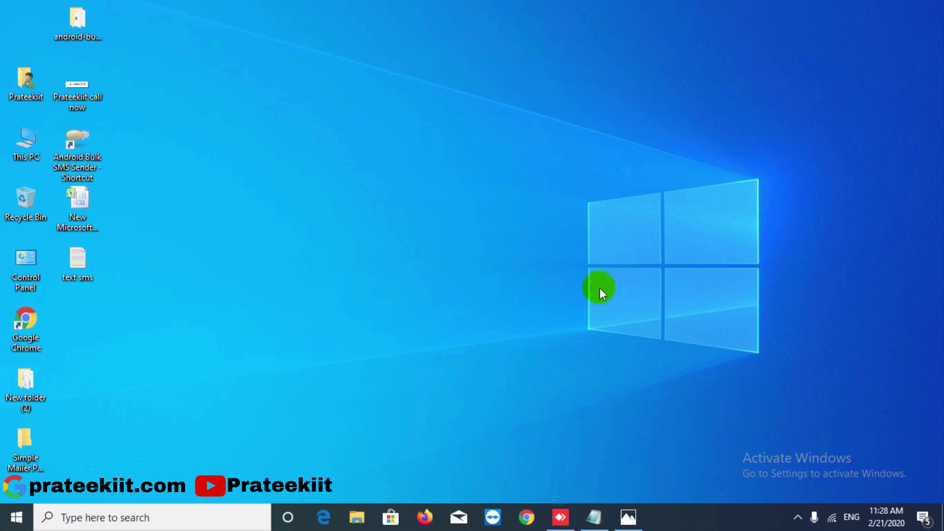
- Switch to the phone's AnyDesk session and open the SMS Sender Modem app on it
click(559, 517)
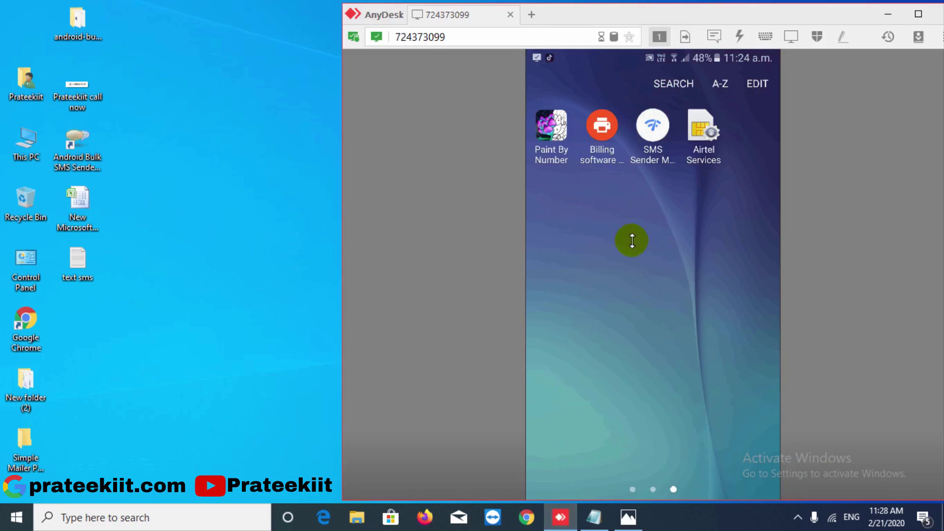
click(654, 128)
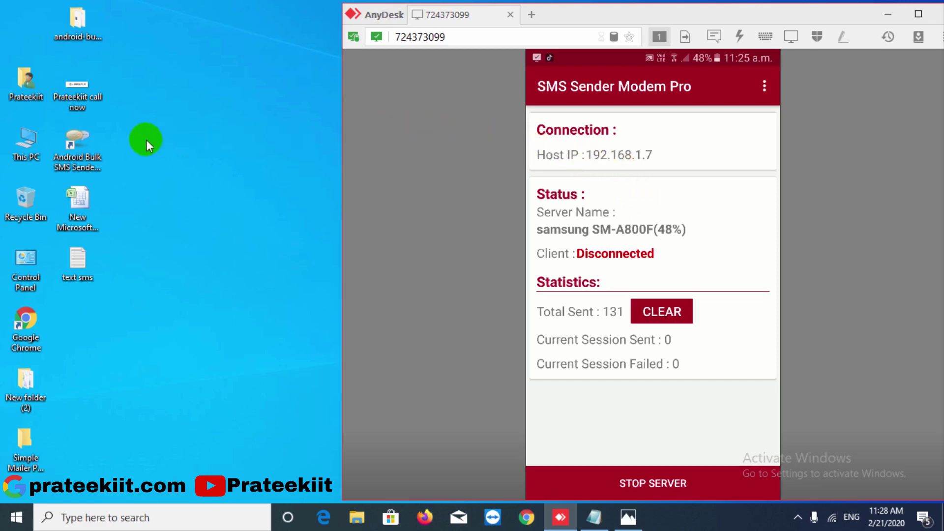
- Launch Android Bulk SMS Sender from its desktop shortcut and reposition its window slightly up and to the left
click(81, 143)
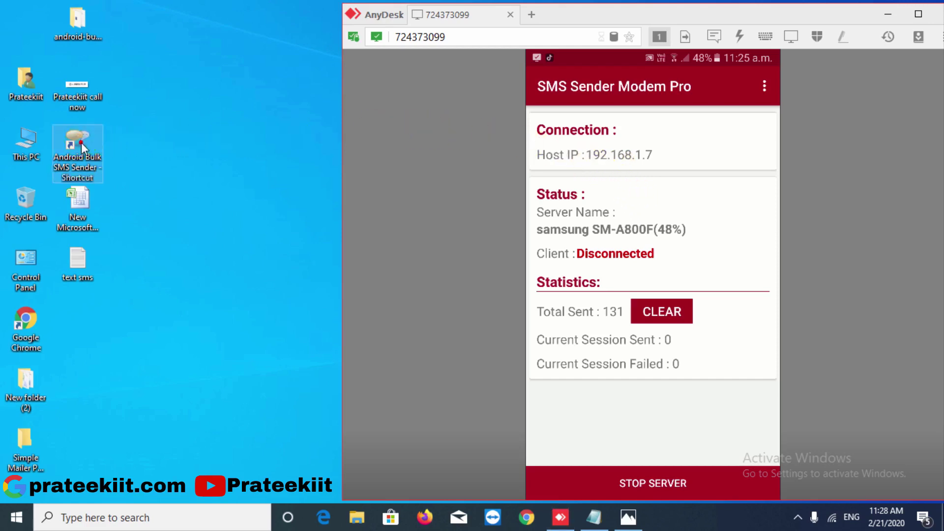
double_click(82, 143)
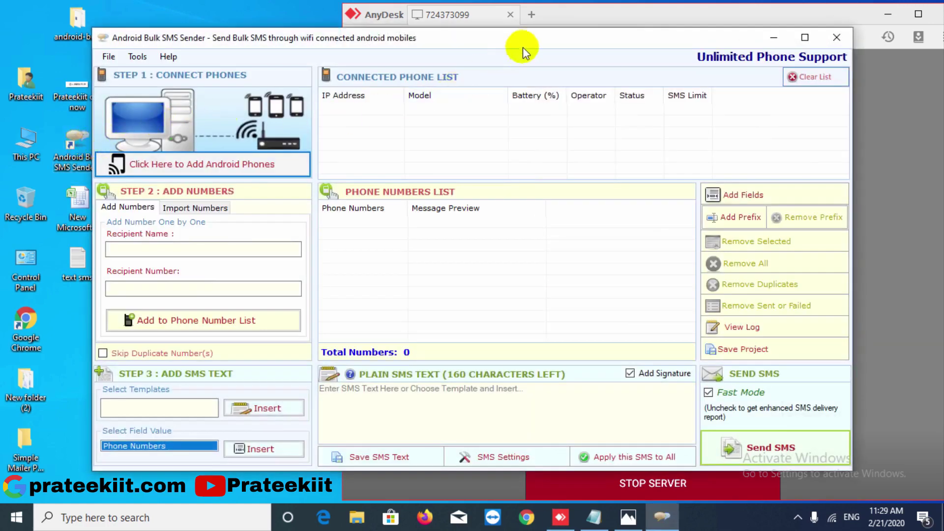
drag(538, 42, 491, 33)
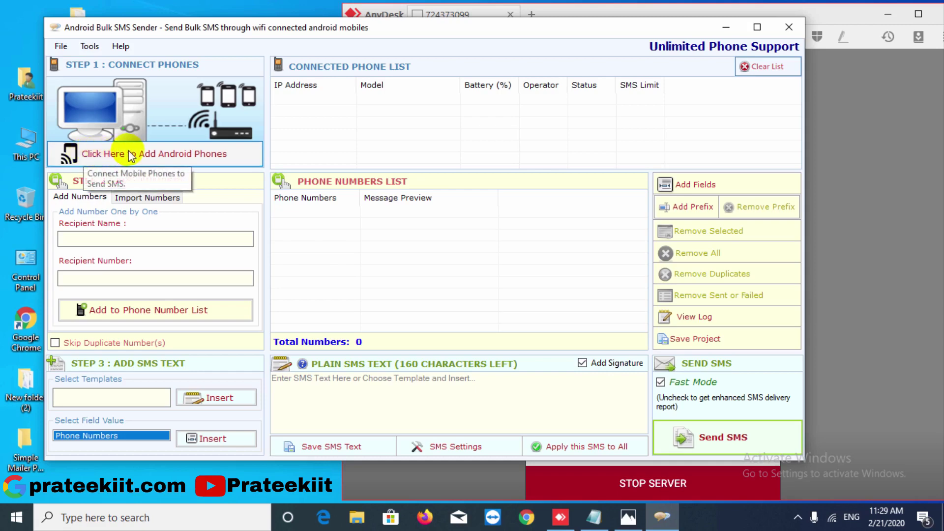
- Add the Android phone by its host IP 192.168.1.7 and select it as the device for sending SMS
click(147, 156)
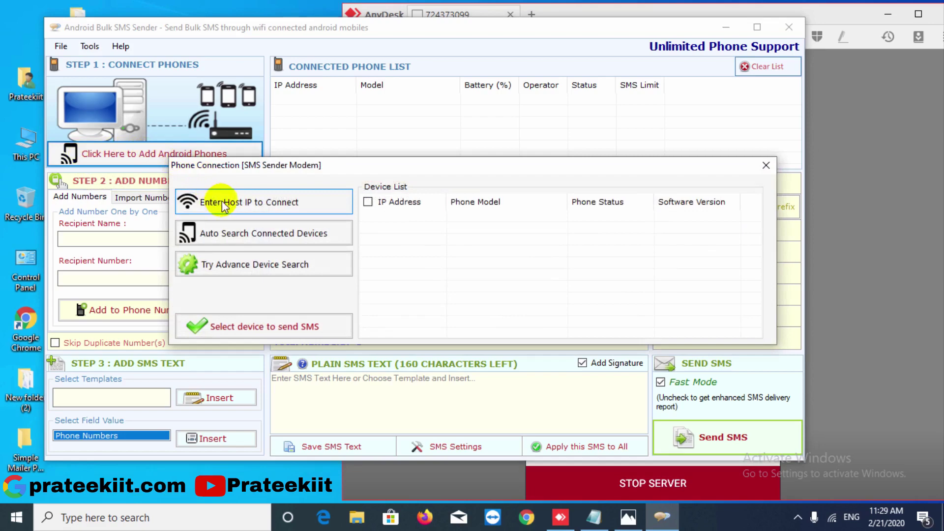
click(222, 204)
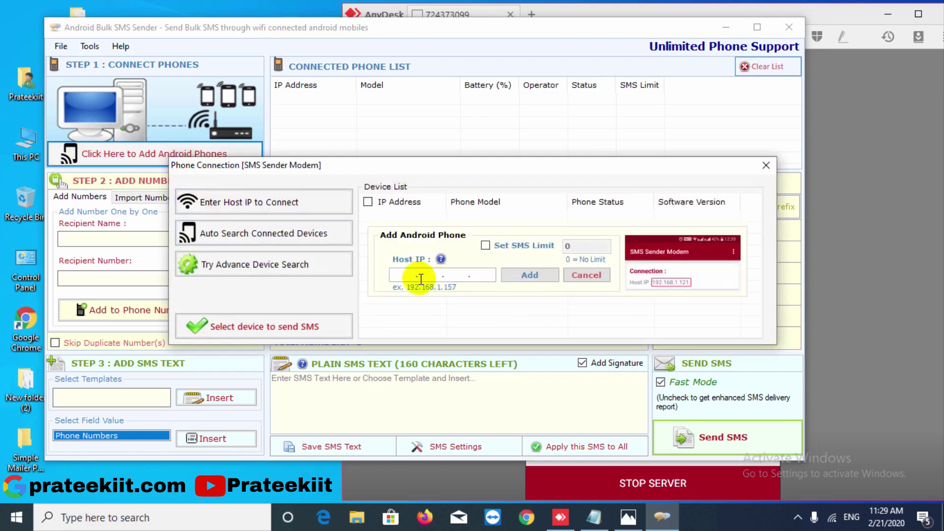
click(468, 470)
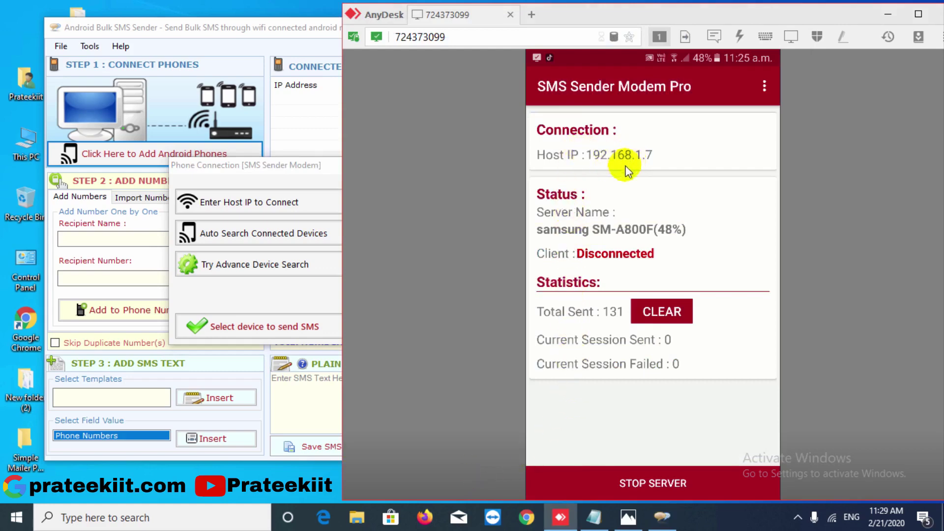
click(255, 299)
text(192.168.1.7)
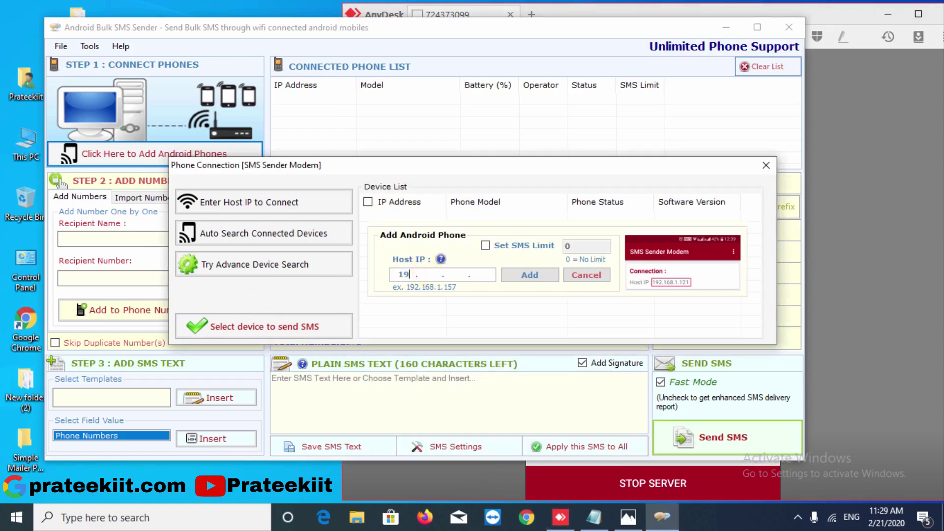
click(530, 279)
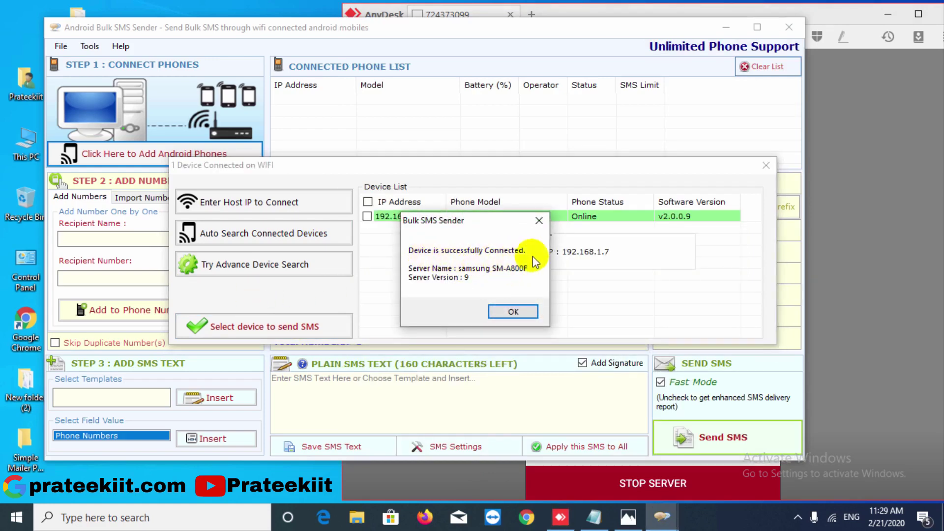
click(514, 311)
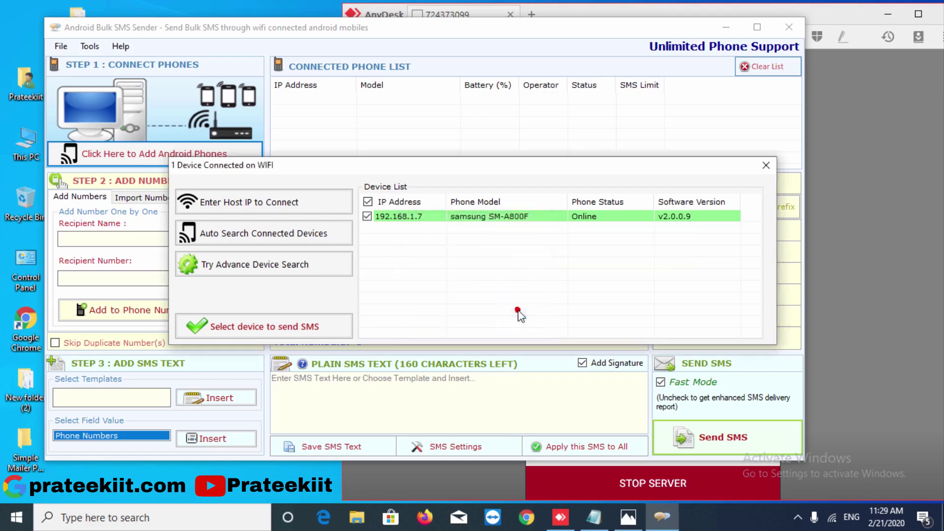
click(274, 328)
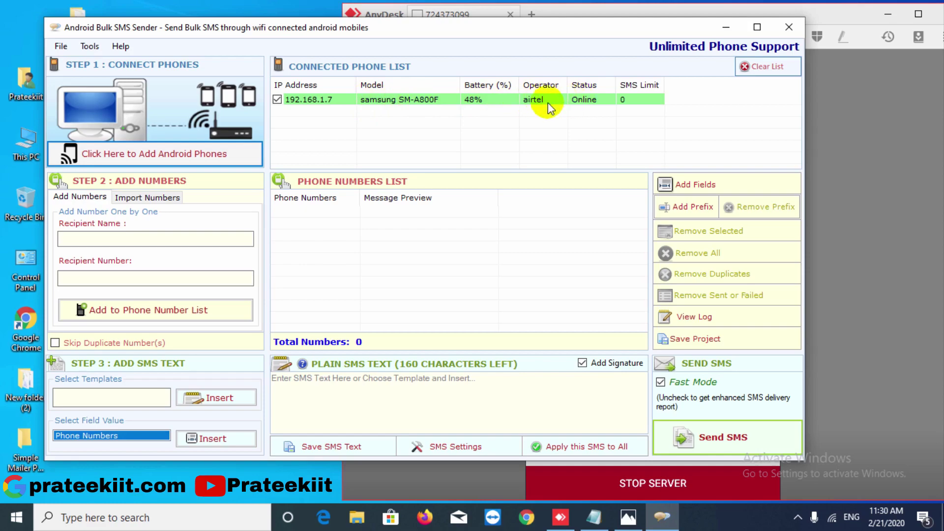
- Maximize Android Bulk SMS Sender with the AnyDesk window minimized, and show the options for importing numbers
click(886, 14)
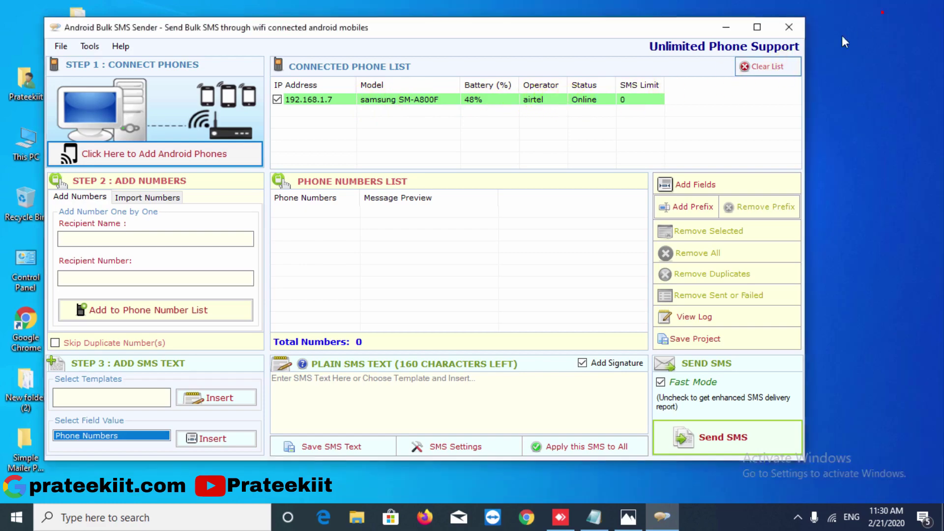
click(765, 31)
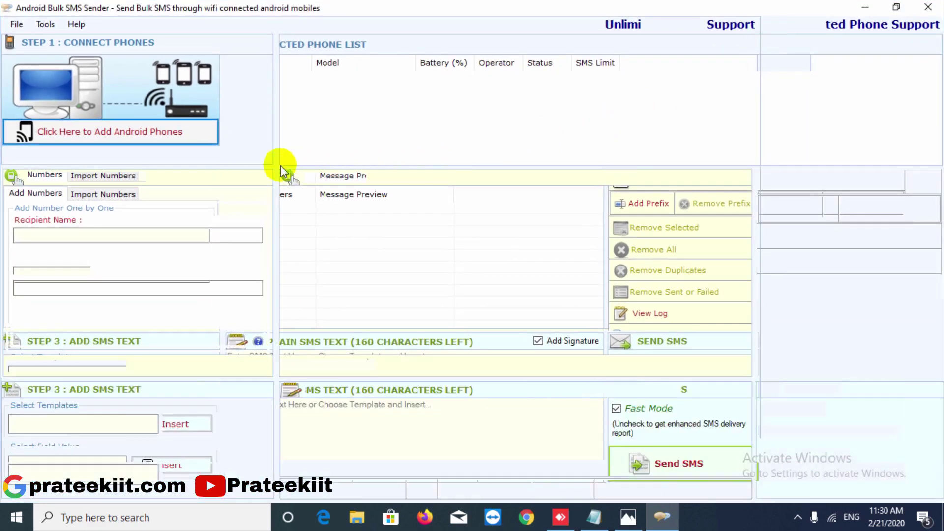
click(115, 198)
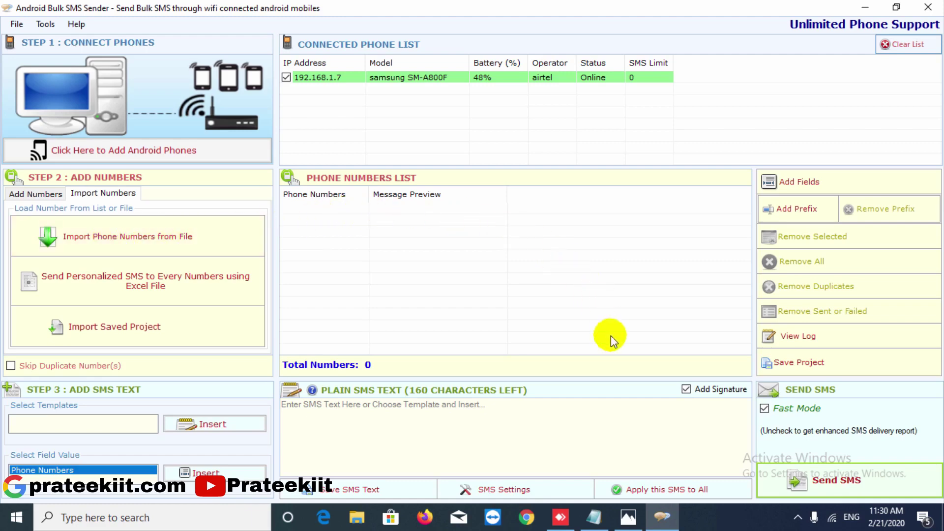
- Switch to the desktop and open New Microsoft Office Excel Worksheet in Excel to view the phone numbers in column A
click(865, 8)
click(535, 122)
click(77, 199)
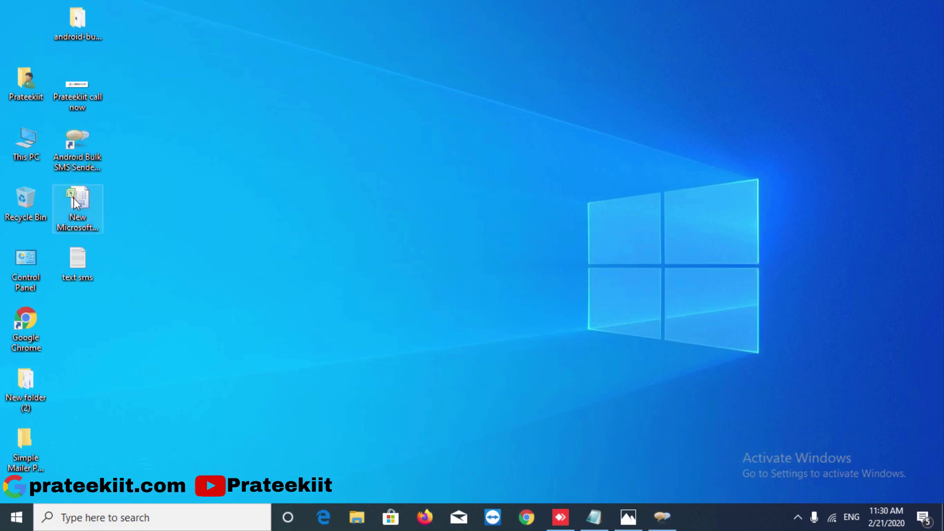
double_click(76, 196)
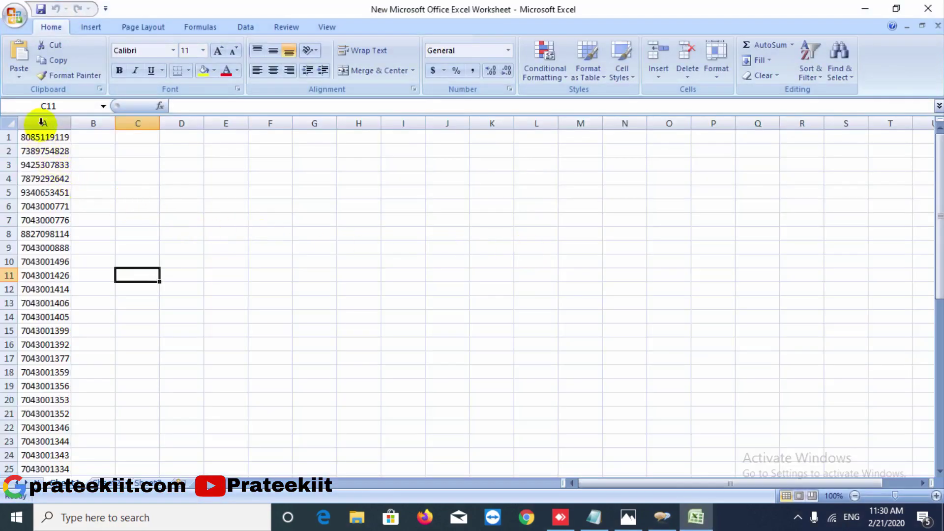
click(42, 121)
click(135, 181)
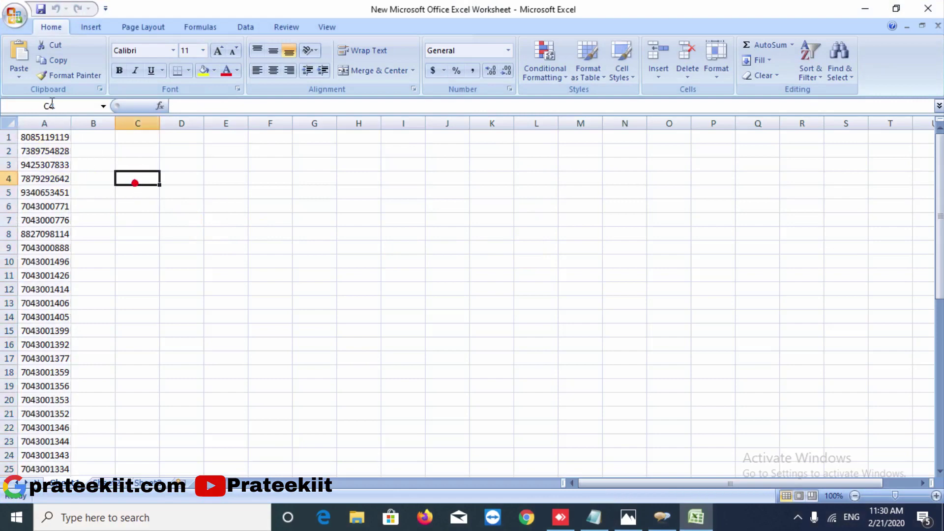
- Save a copy of the worksheet to the Desktop as sms in CSV (Comma delimited) format, keeping that format
click(13, 17)
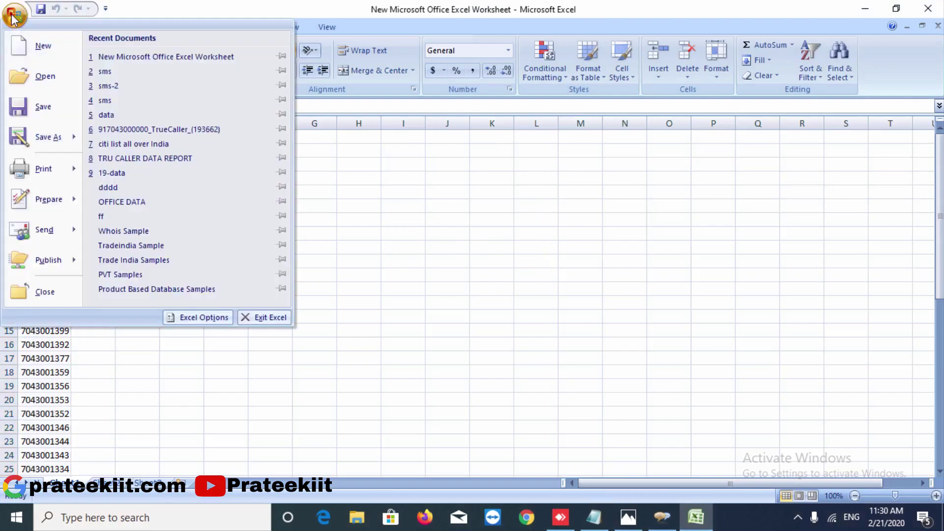
mouse_move(19, 136)
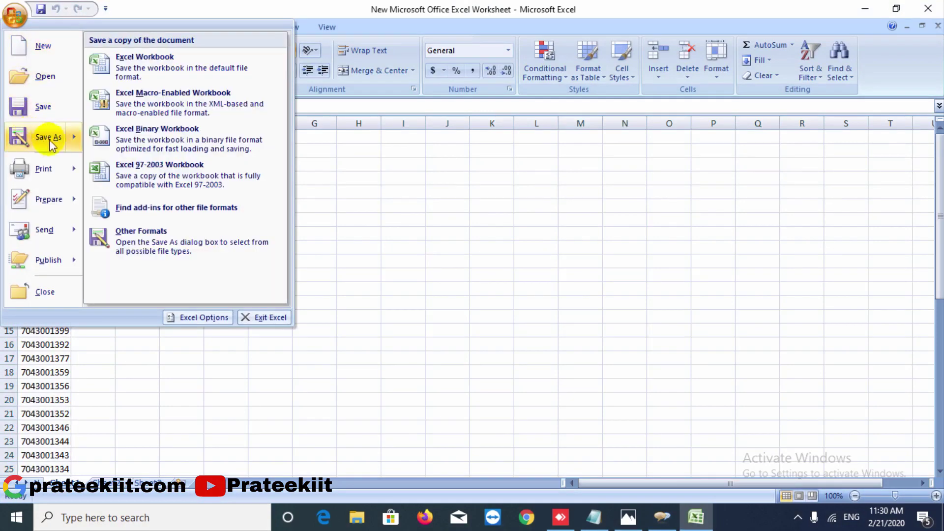
click(144, 70)
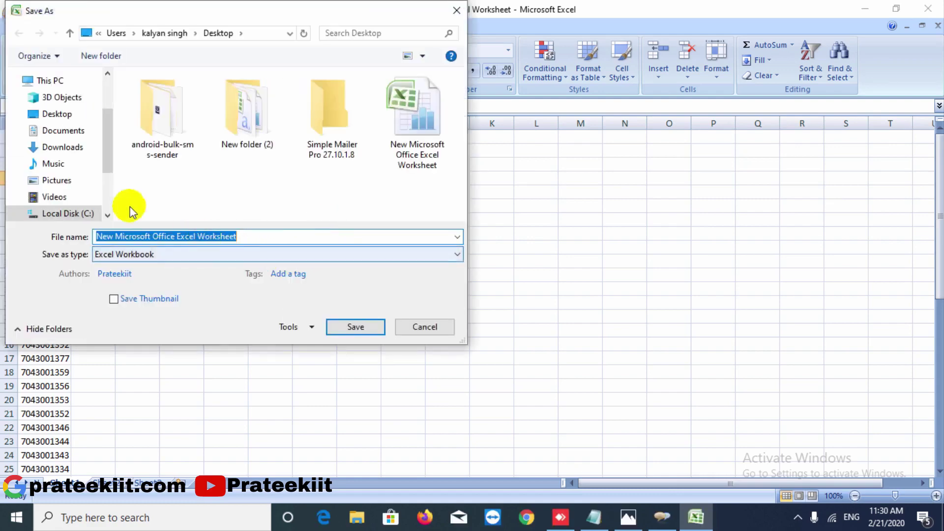
click(56, 114)
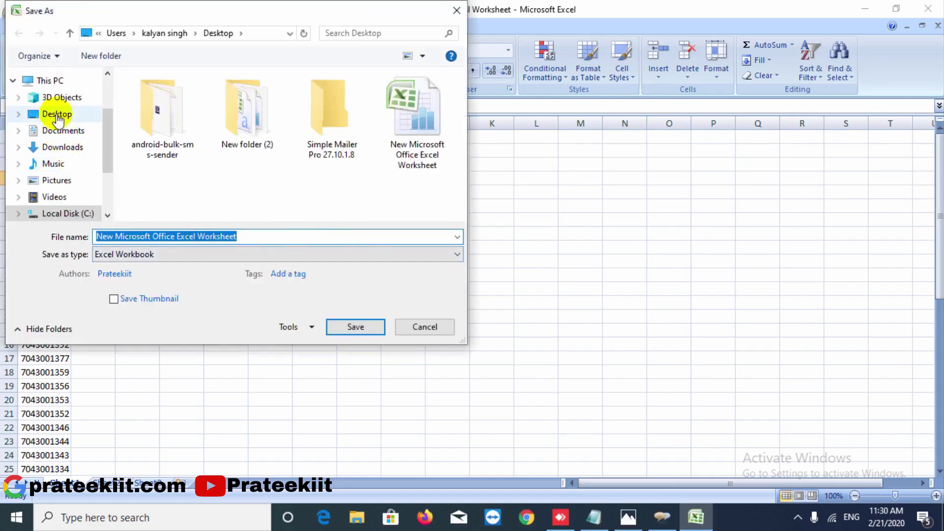
click(259, 236)
text(sms)
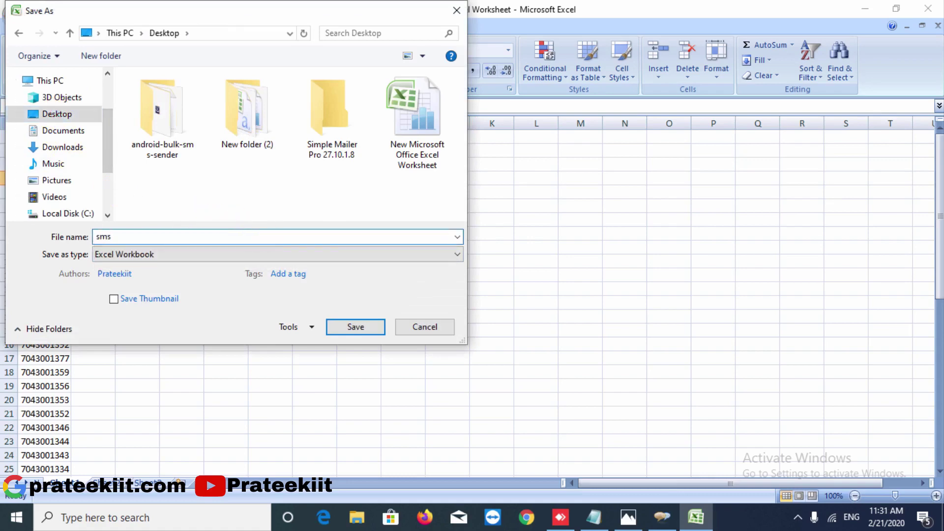
click(107, 258)
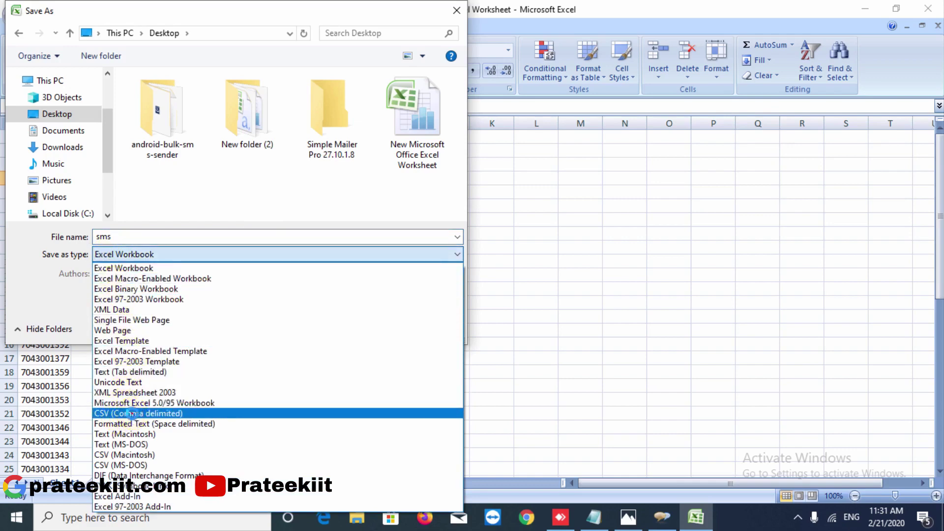
click(133, 414)
click(350, 309)
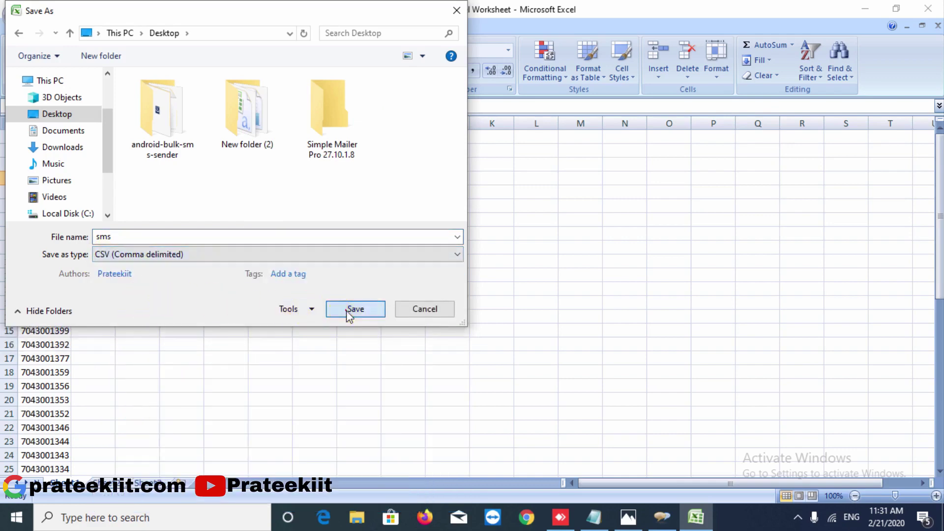
click(448, 301)
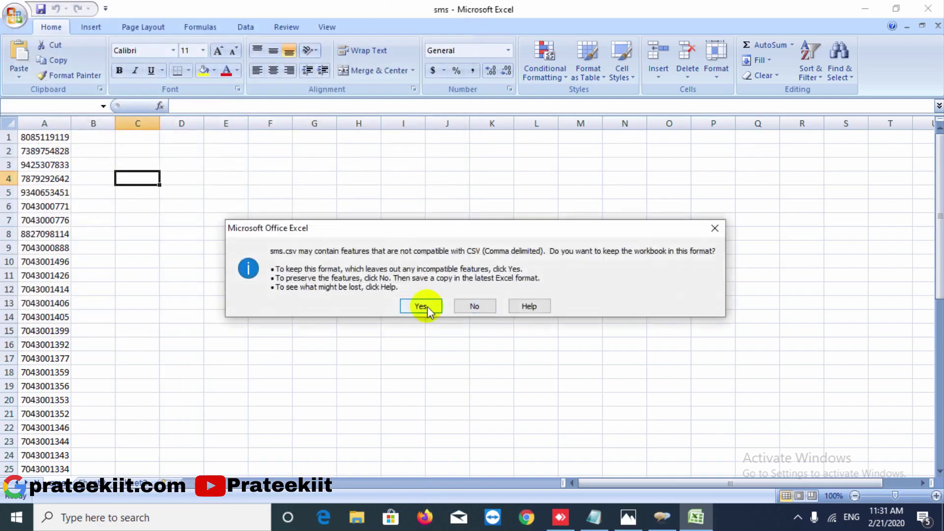
click(422, 305)
- Switch back to Android Bulk SMS Sender and open the sms CSV file from the Desktop to import phone numbers
click(862, 8)
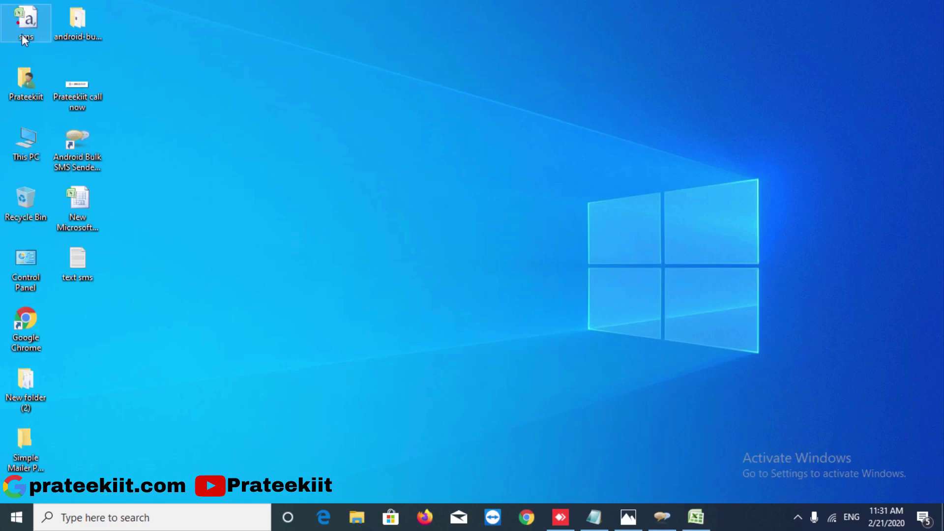
double_click(27, 16)
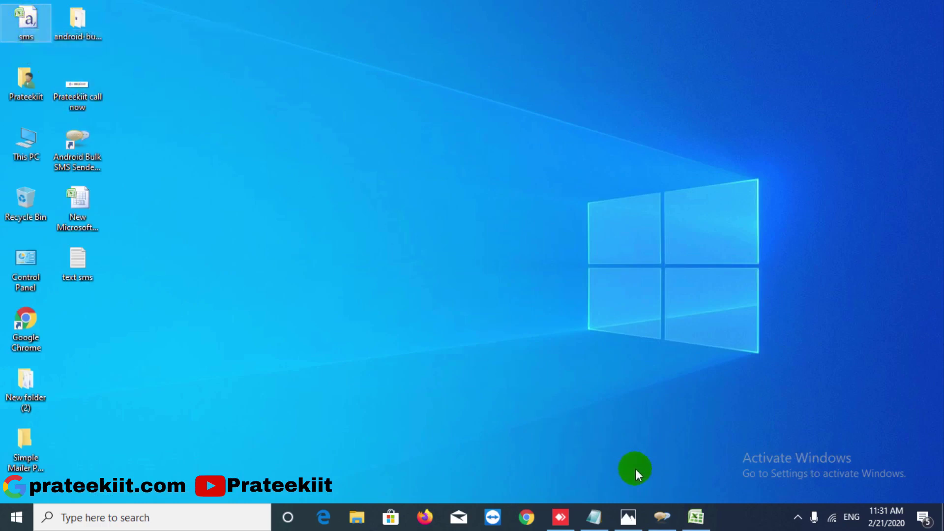
click(661, 516)
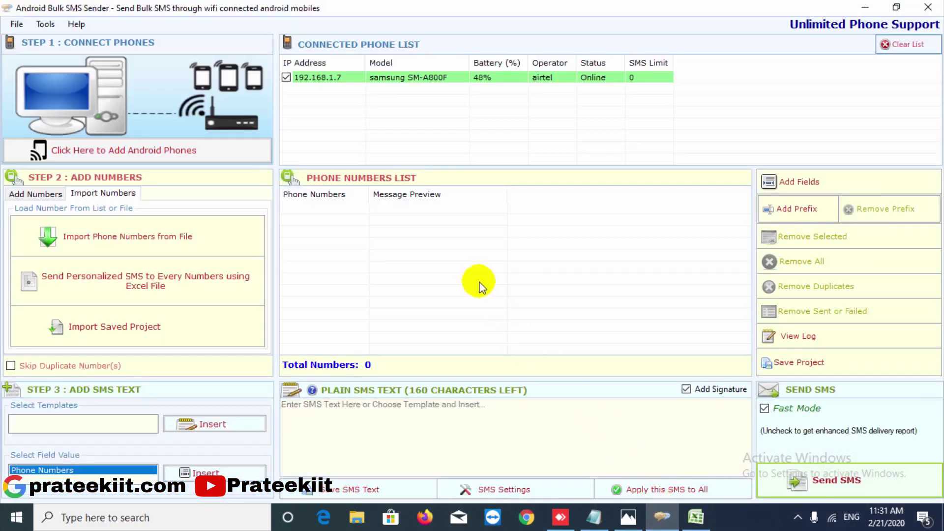
click(153, 240)
click(169, 228)
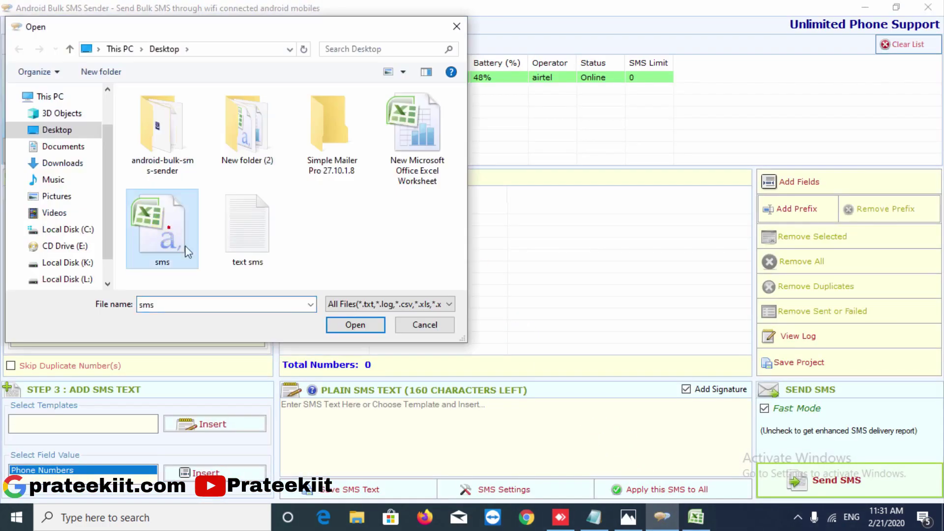
click(354, 325)
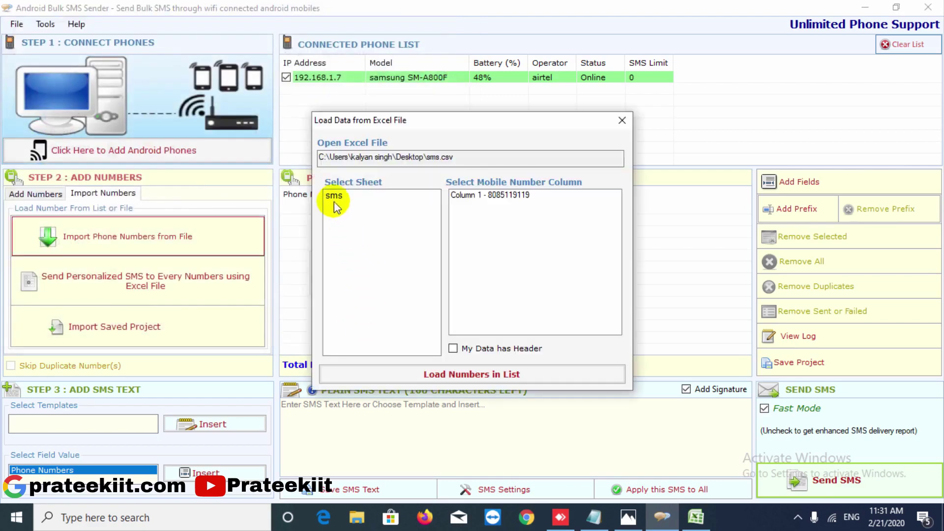
- Load the numbers from Column 1 of the sms sheet into the list, with My Data has Header enabled
click(335, 197)
click(479, 195)
click(453, 348)
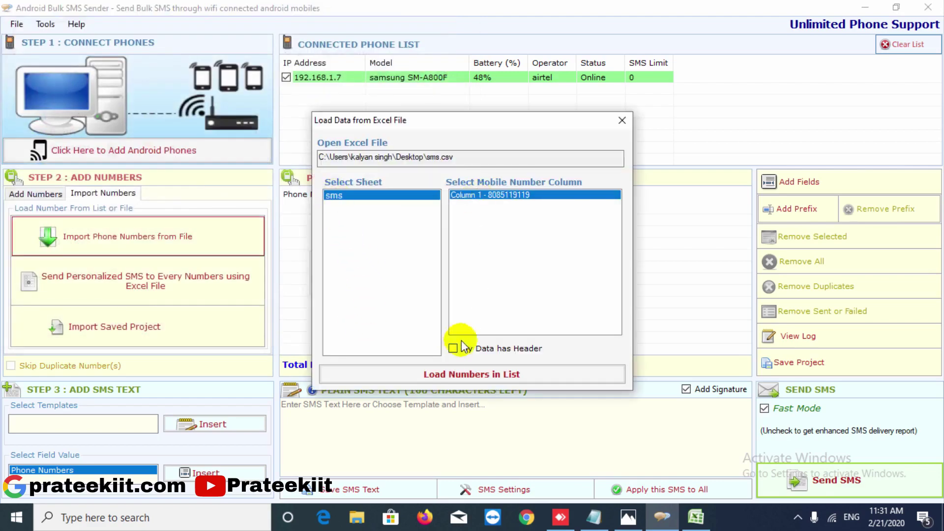
click(468, 379)
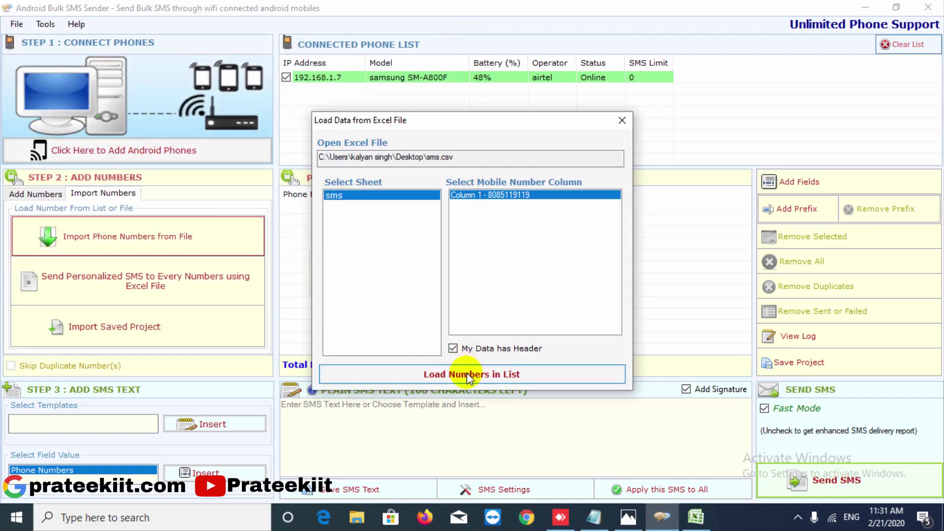
click(468, 376)
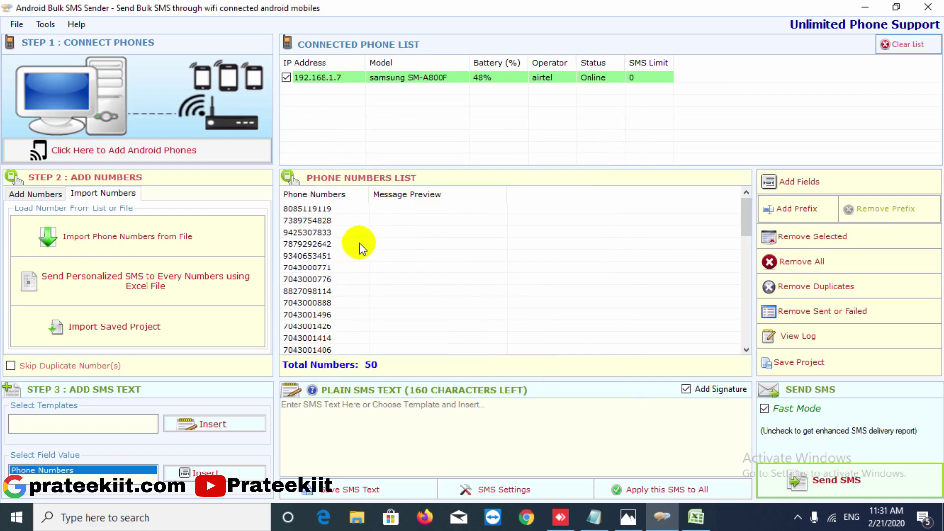
- Switch to the text sms file in Notepad and copy its entire marketing message
click(349, 420)
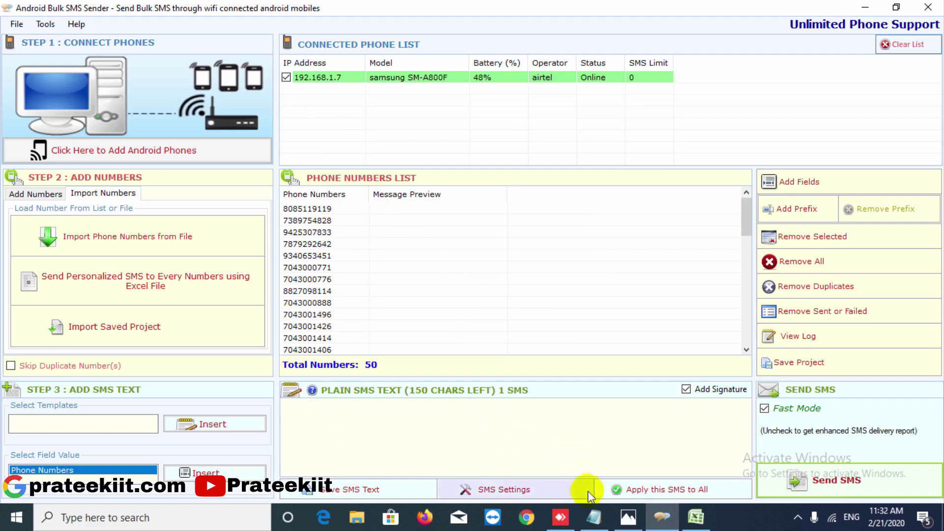
click(594, 519)
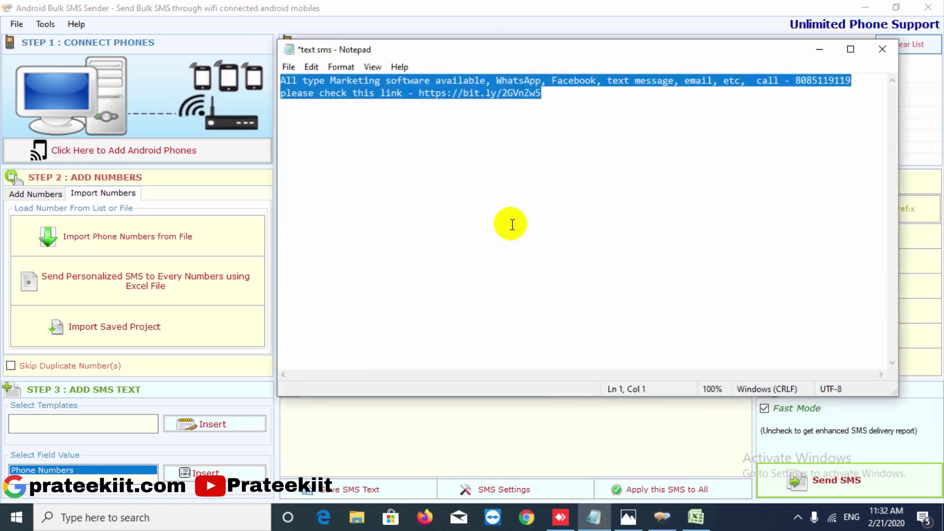
click(503, 191)
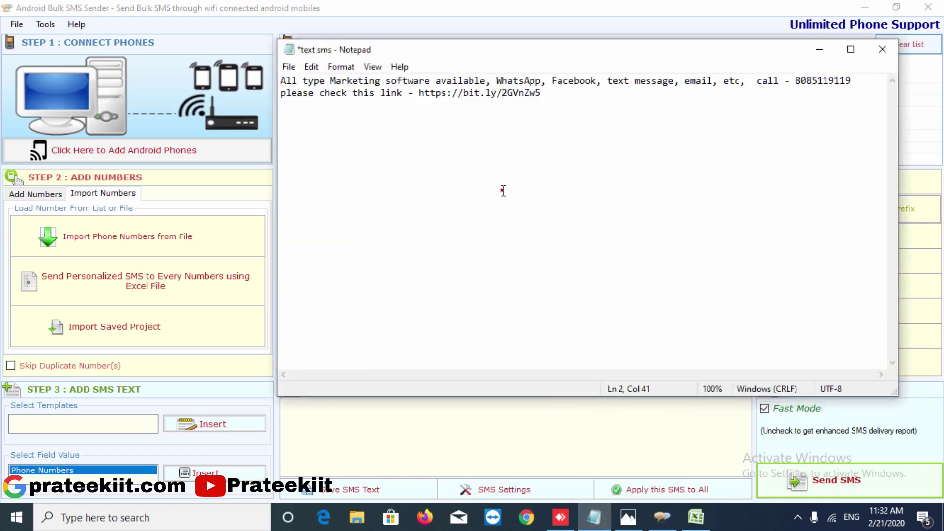
click(552, 108)
click(547, 100)
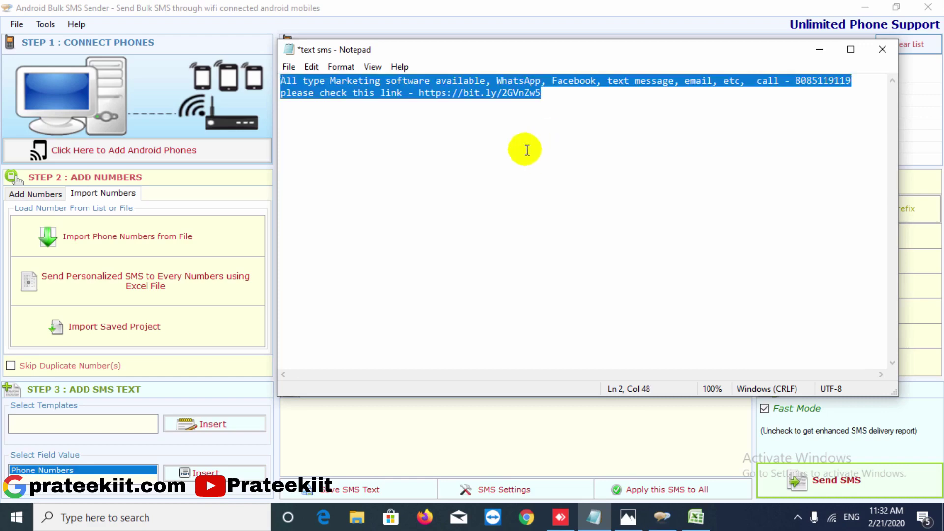
right_click(411, 84)
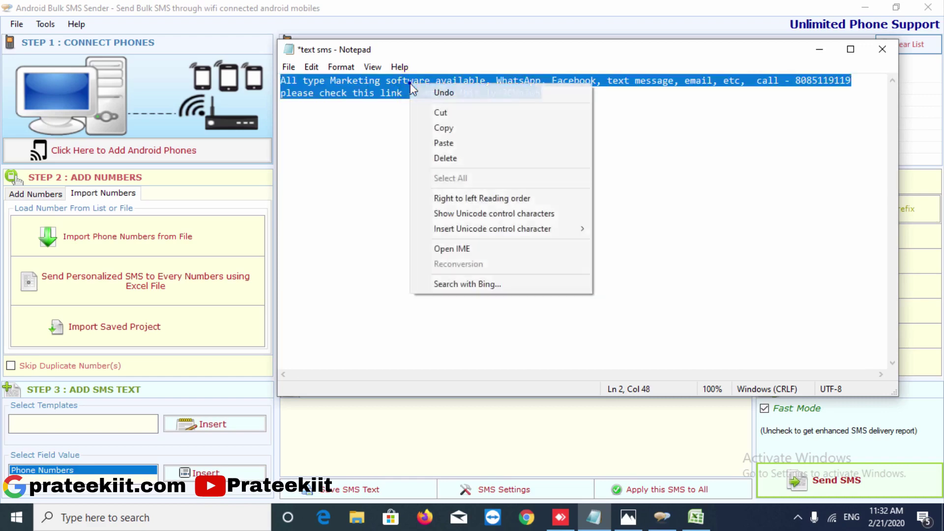
click(468, 129)
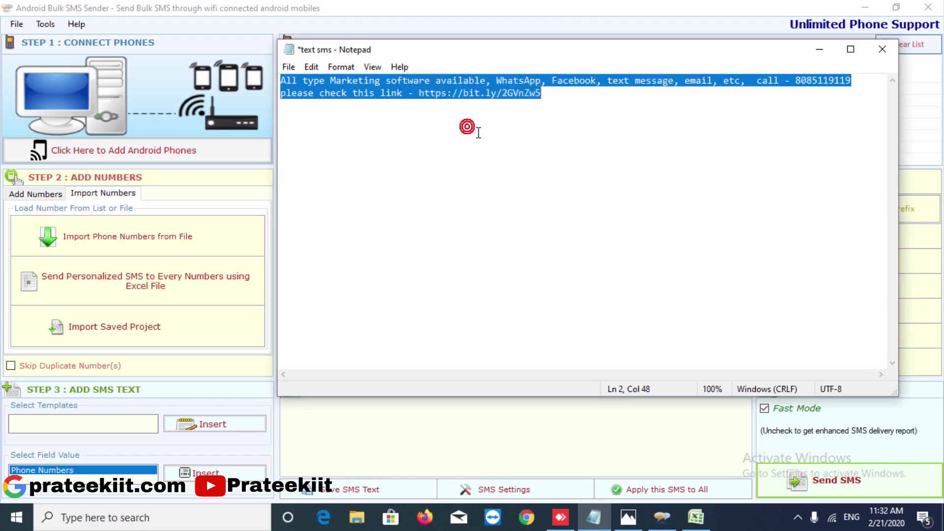
- Return to Android Bulk SMS Sender and paste the copied marketing message as the plain SMS text
click(825, 54)
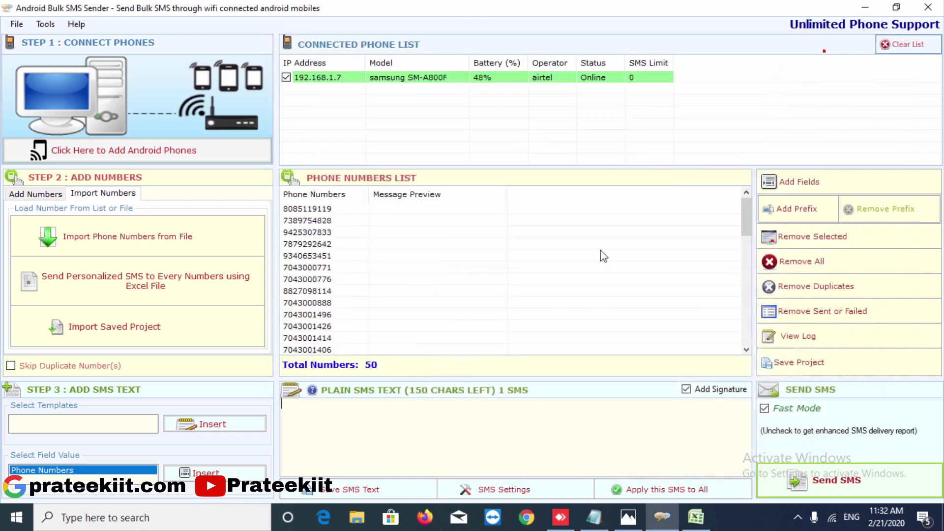
click(341, 411)
key(ctrl+v)
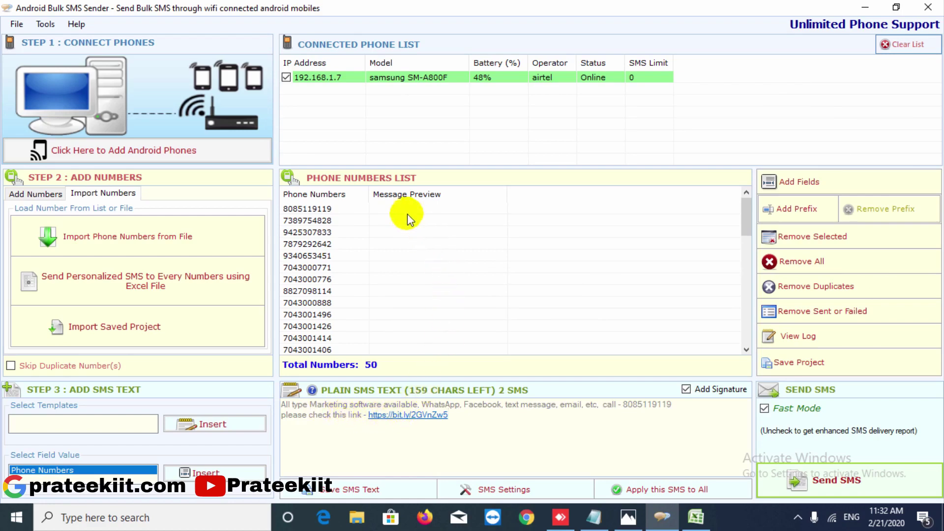
- Look through the imported phone numbers and run the removal of duplicates on the list
scroll(299, 267, down, 4)
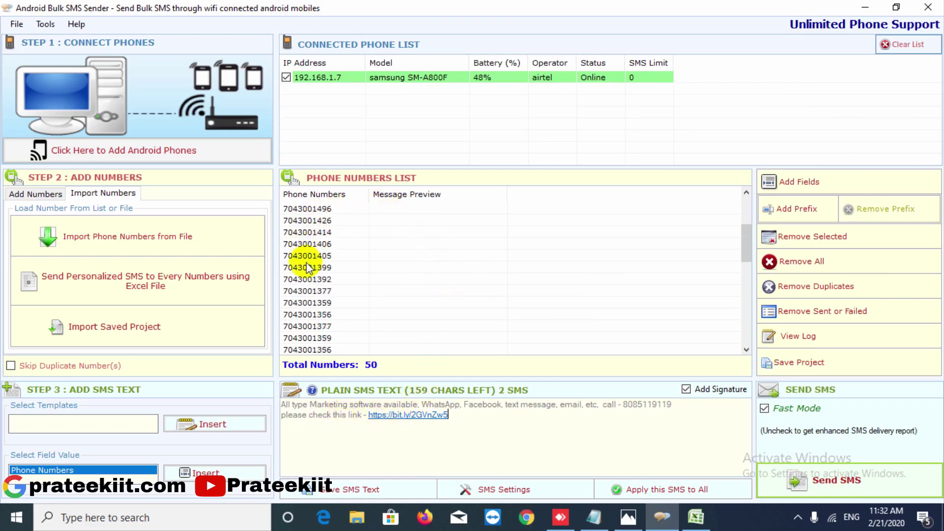
scroll(309, 268, up, 2)
scroll(309, 268, up, 2)
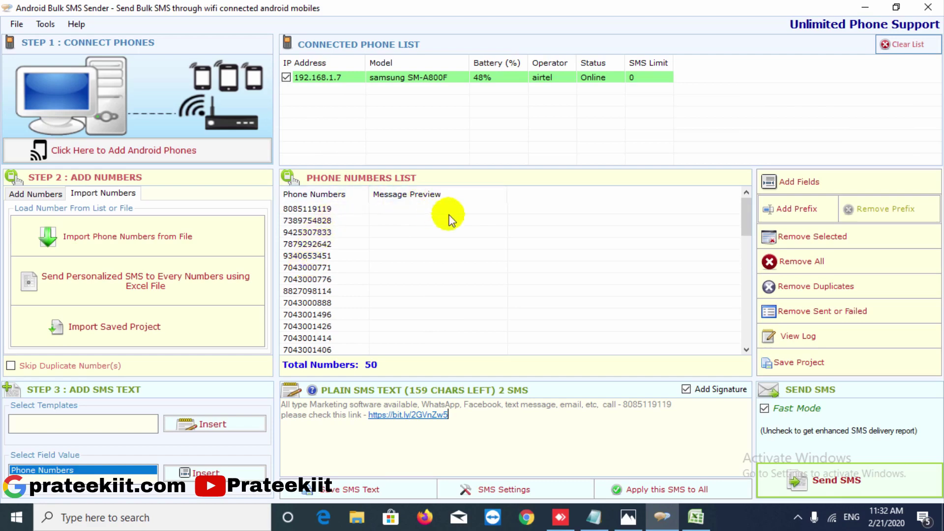
click(819, 291)
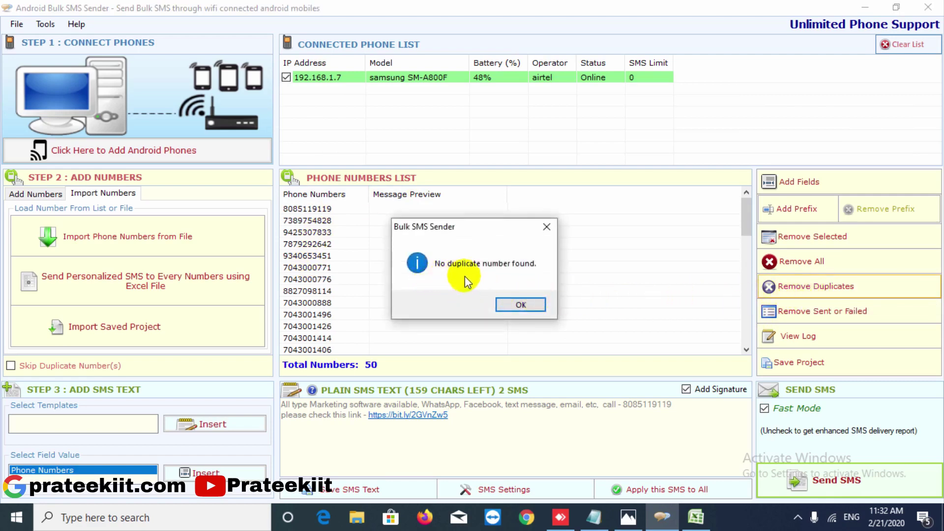
click(522, 305)
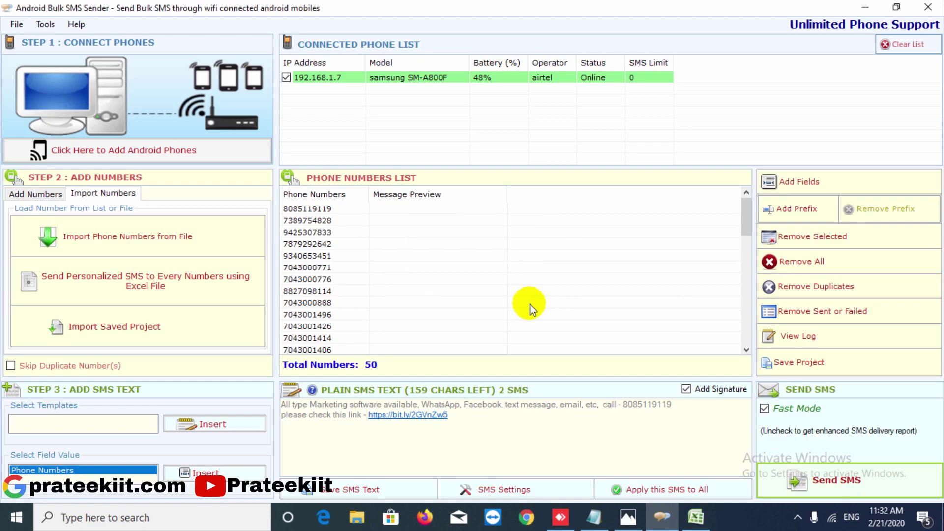
- Set the predefined country code to 91 (India) in the SMS settings and accept them
click(498, 490)
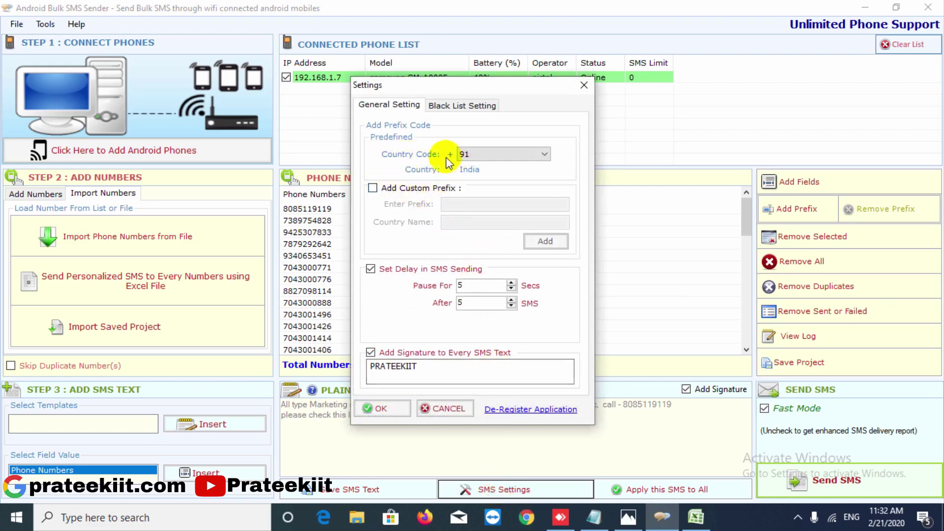
click(497, 156)
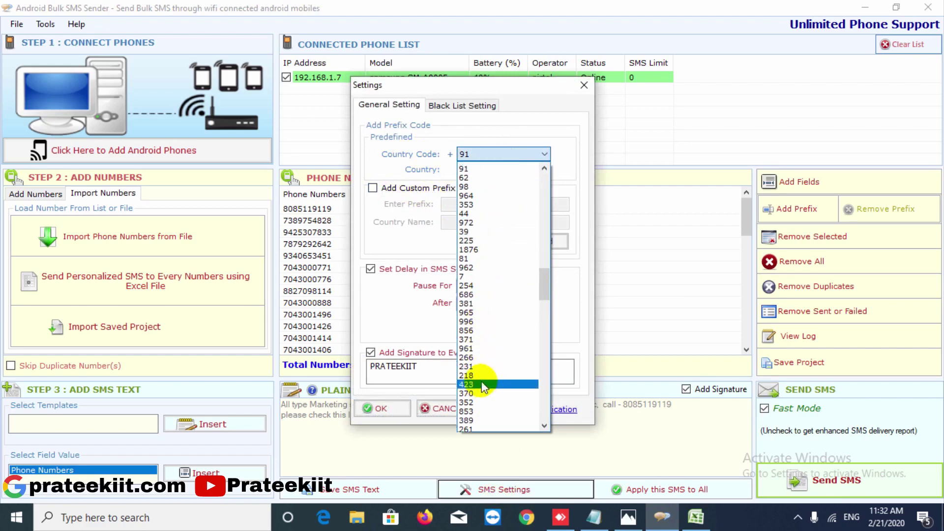
scroll(484, 386, up, 5)
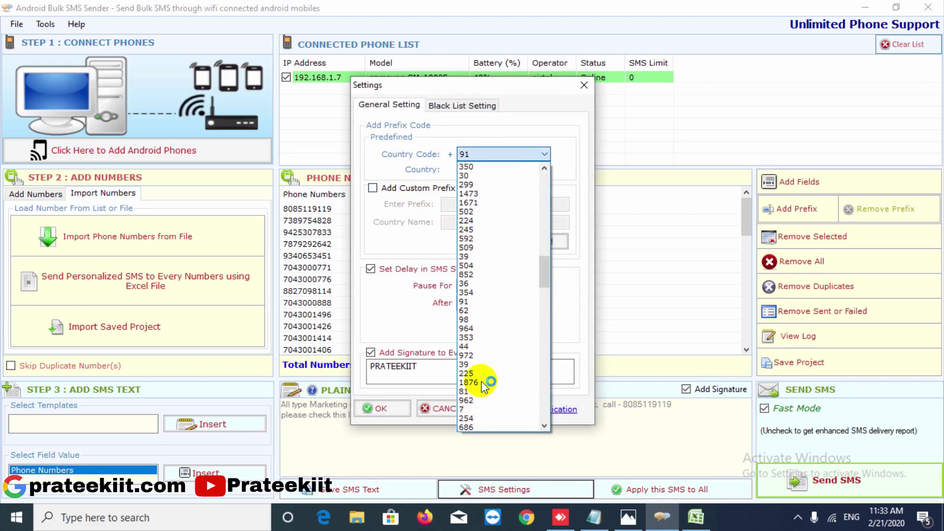
click(471, 301)
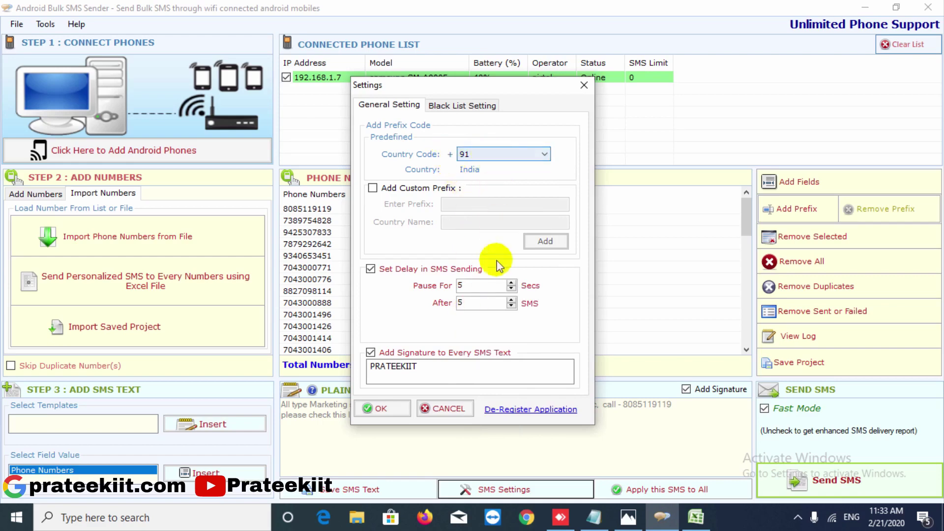
click(380, 407)
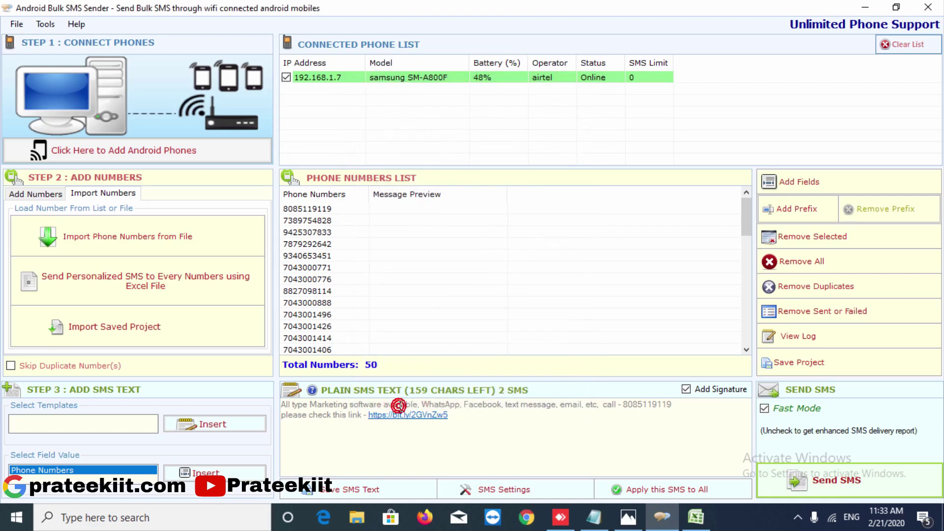
- Apply the SMS text to all phone numbers in the list and check the message previews
click(654, 492)
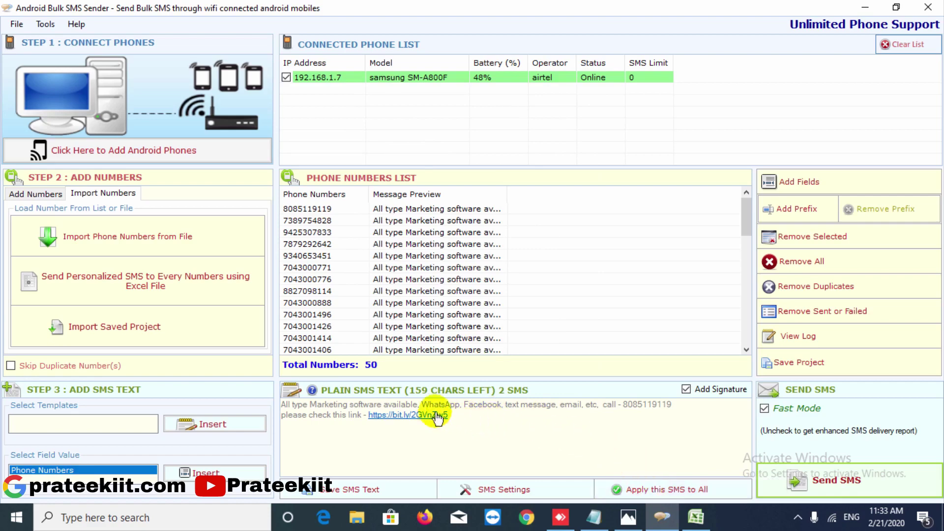
scroll(386, 258, down, 4)
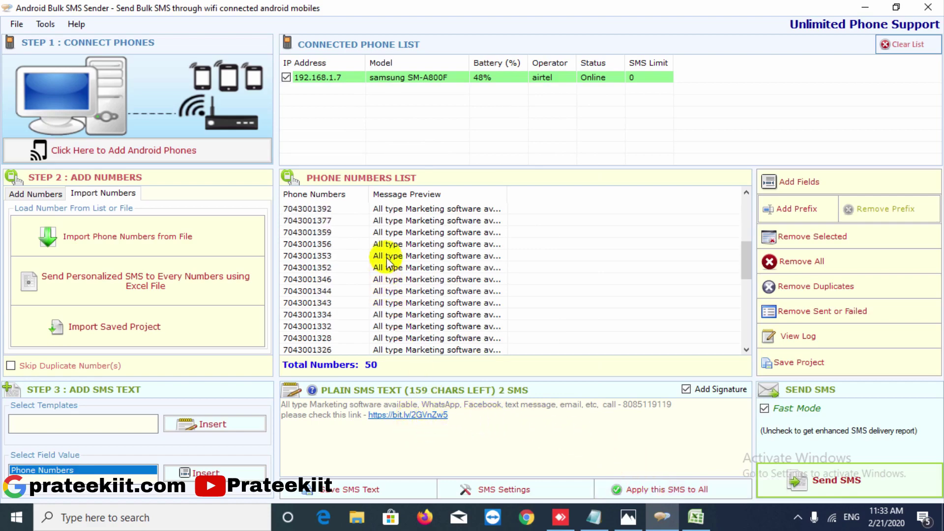
scroll(388, 264, up, 4)
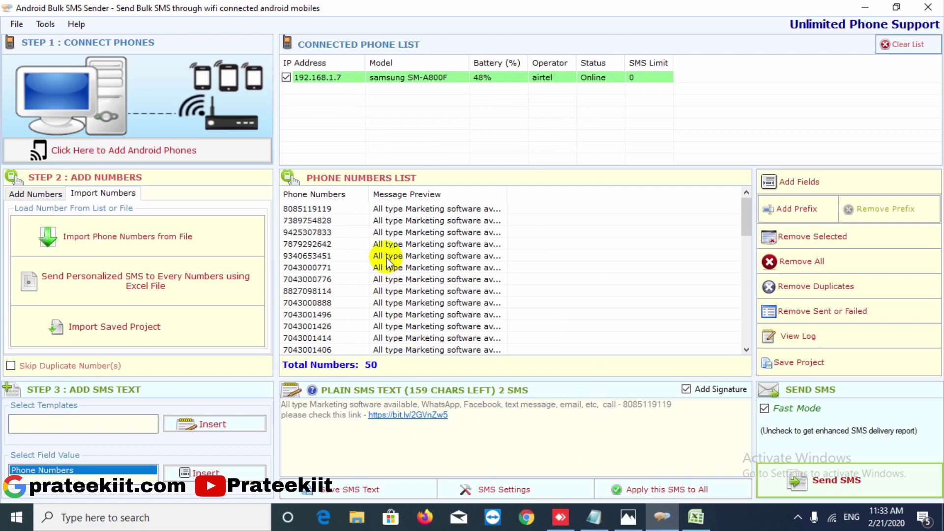
- Send the SMS to all listed numbers and review the delivery status of each one
click(839, 482)
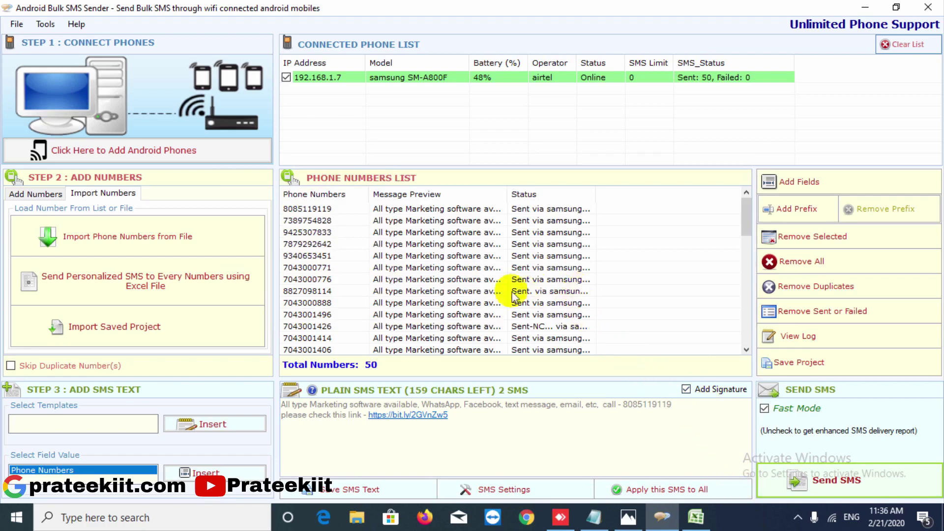
scroll(435, 300, down, 3)
scroll(563, 308, up, 3)
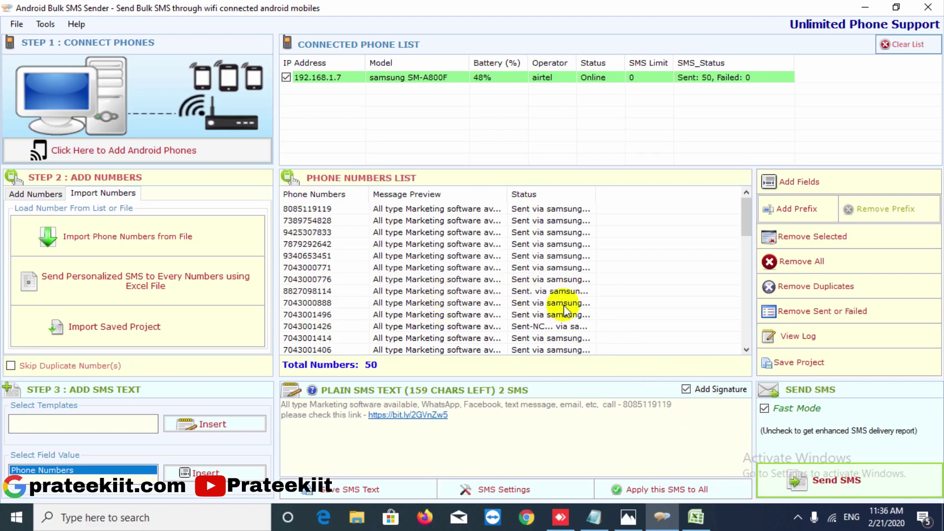
scroll(563, 309, down, 3)
scroll(564, 309, up, 3)
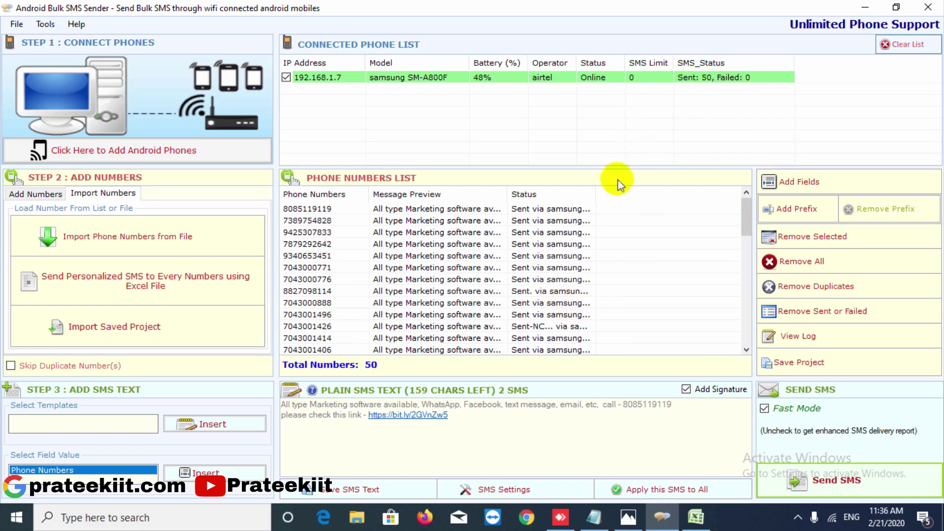
- Export the SMS sending log to the Desktop as a CSV file named fff and close the log
click(818, 337)
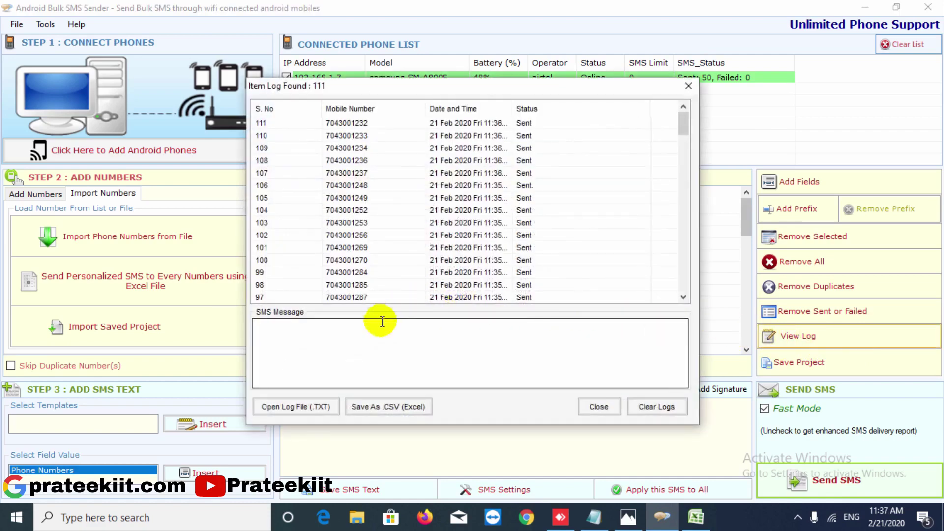
click(380, 411)
click(308, 215)
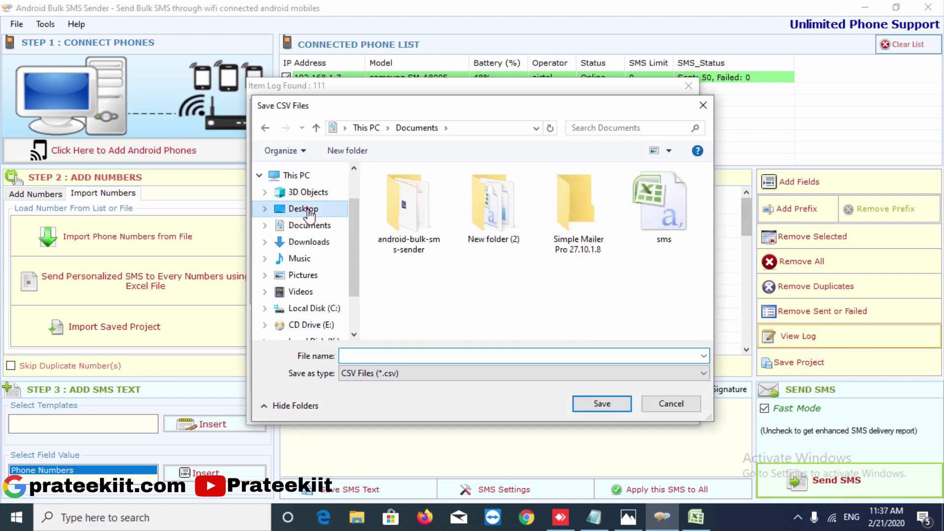
click(385, 354)
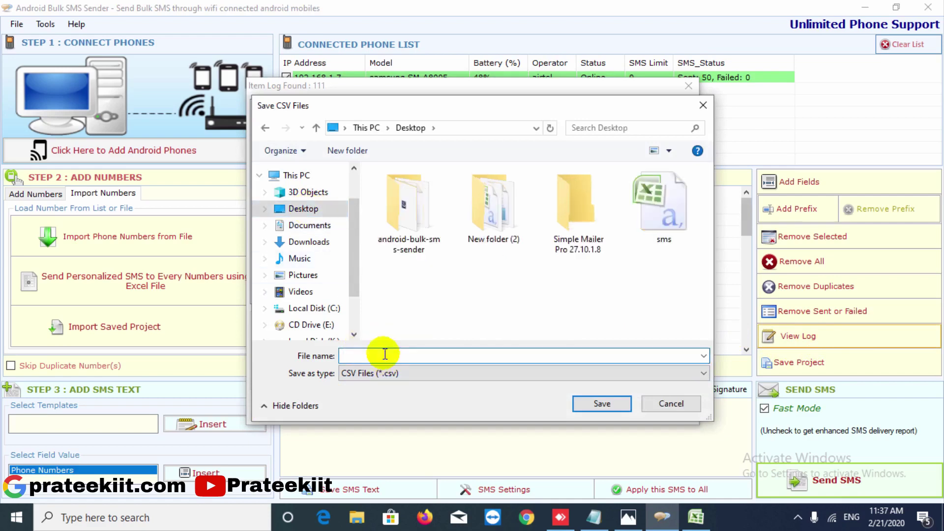
text(fff)
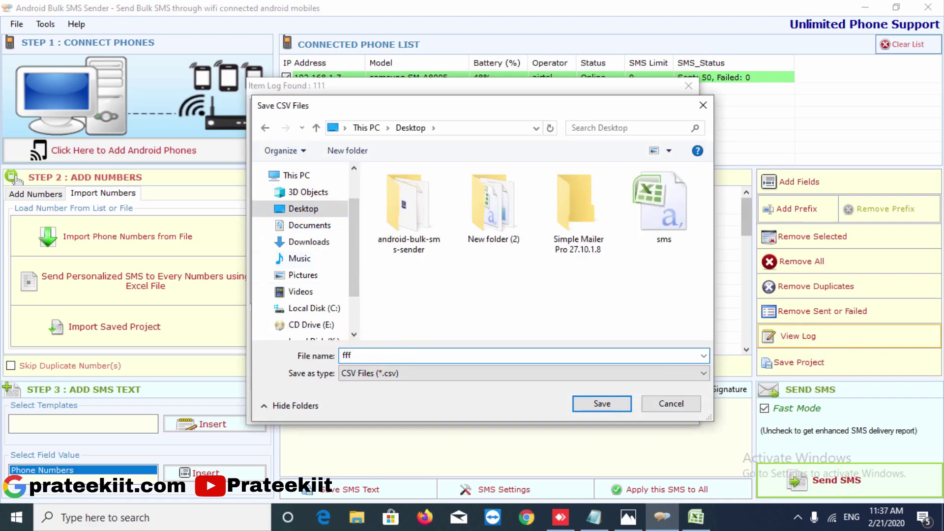
click(591, 407)
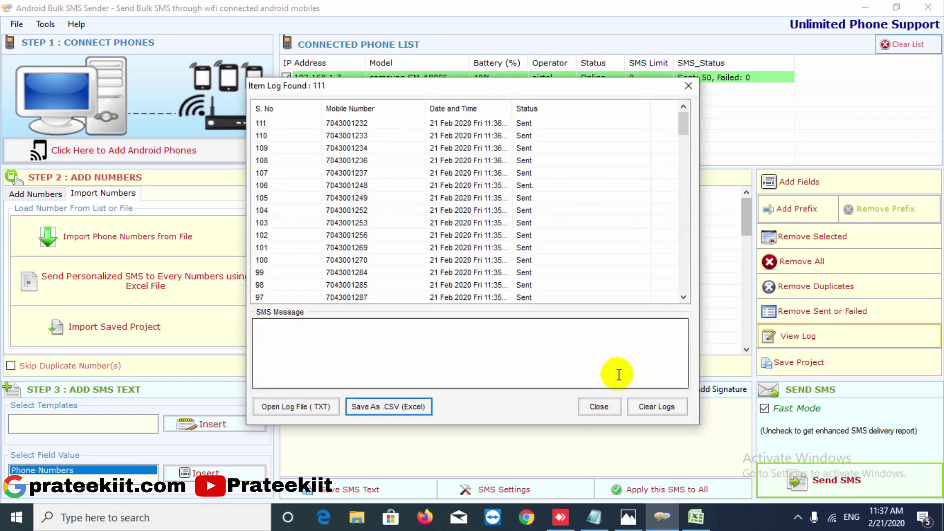
click(599, 407)
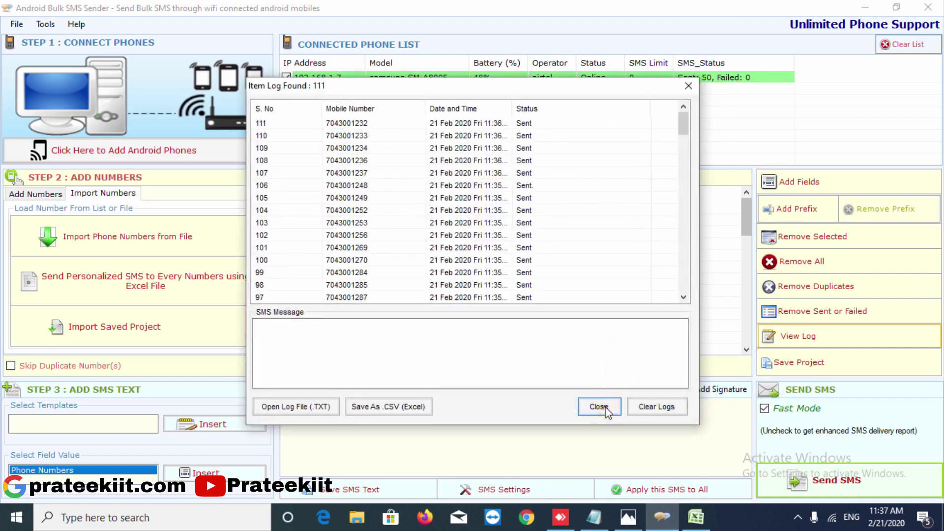
- Open the exported fff file from the desktop in Excel and look through the logged numbers, statuses and messages
click(865, 8)
double_click(77, 319)
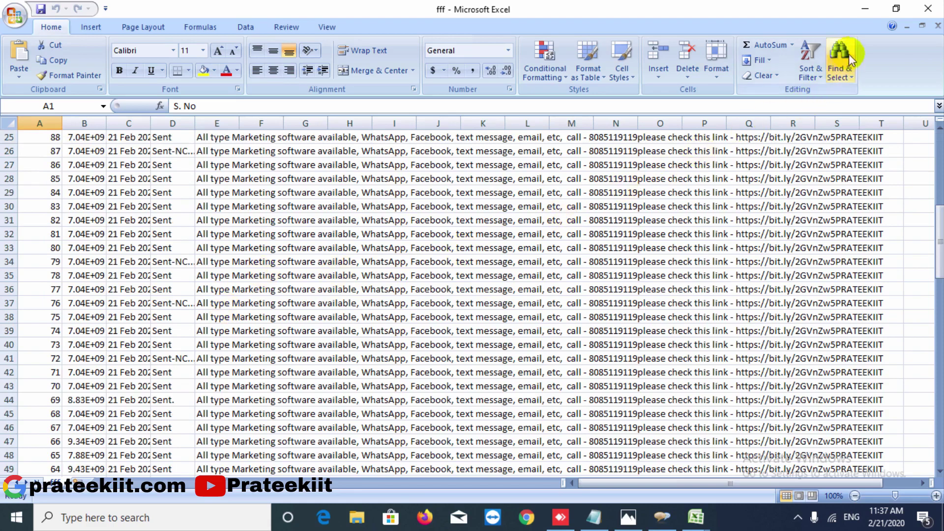
click(865, 9)
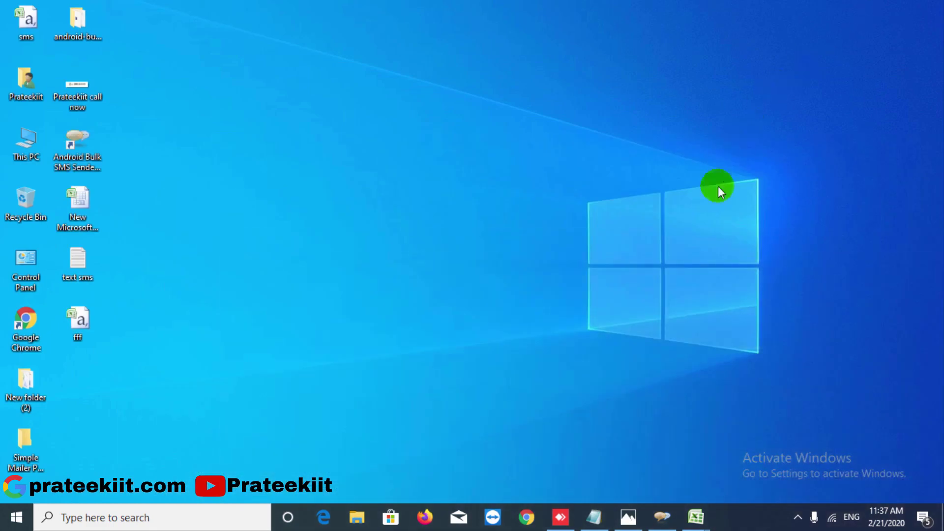
- Switch to the AnyDesk session and check the sent SMS conversations on the connected phone
click(559, 519)
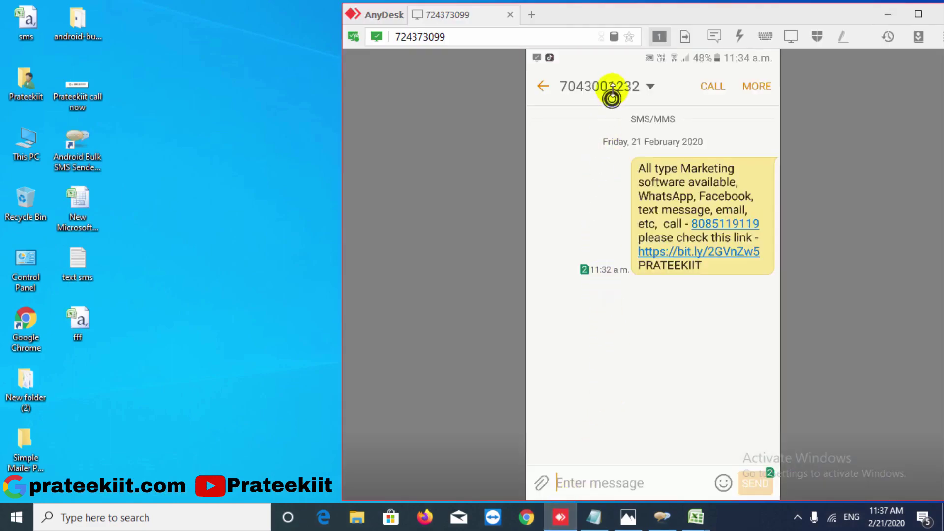
mouse_move(611, 93)
mouse_down()
mouse_move(600, 153)
mouse_move(606, 139)
mouse_move(708, 144)
mouse_move(707, 167)
mouse_move(573, 301)
mouse_move(609, 281)
mouse_move(624, 297)
mouse_move(696, 251)
mouse_move(700, 175)
mouse_move(661, 169)
mouse_move(661, 215)
mouse_move(642, 169)
mouse_move(687, 181)
mouse_move(716, 274)
mouse_move(830, 89)
mouse_up()
click(636, 148)
click(887, 13)
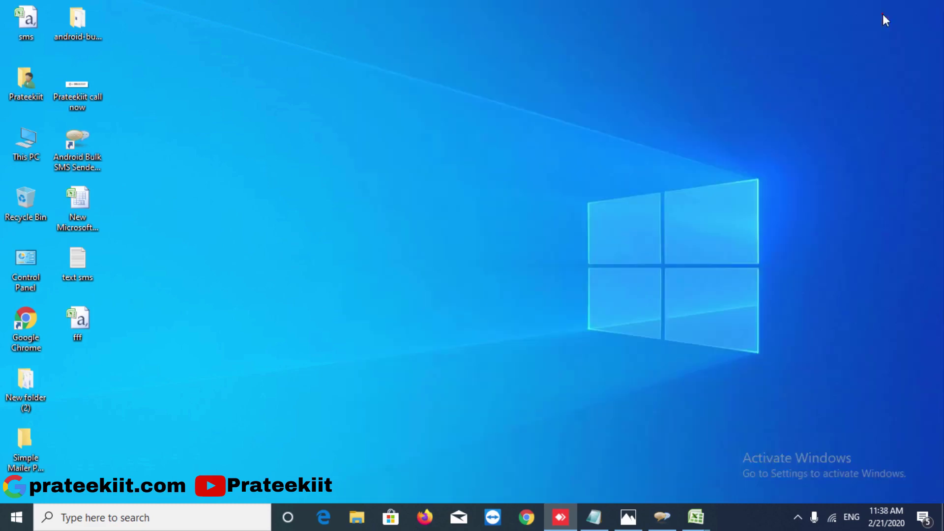
- Return to Android Bulk SMS Sender and show the contact image "Prateekiit call now.jpg" in Photos
click(661, 515)
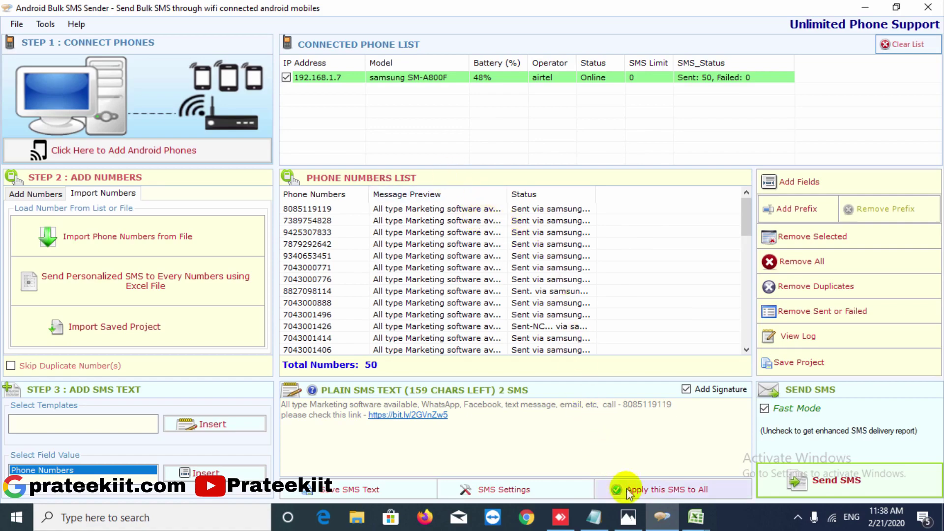
click(627, 515)
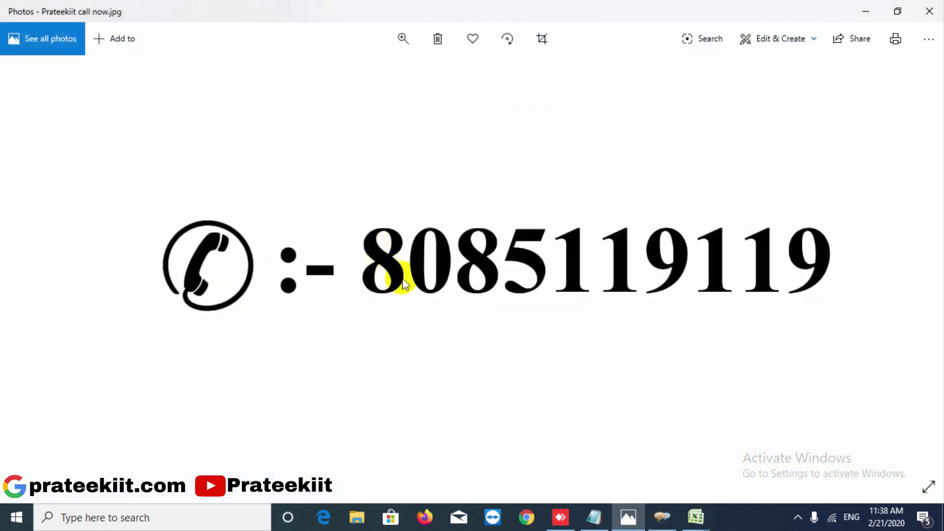